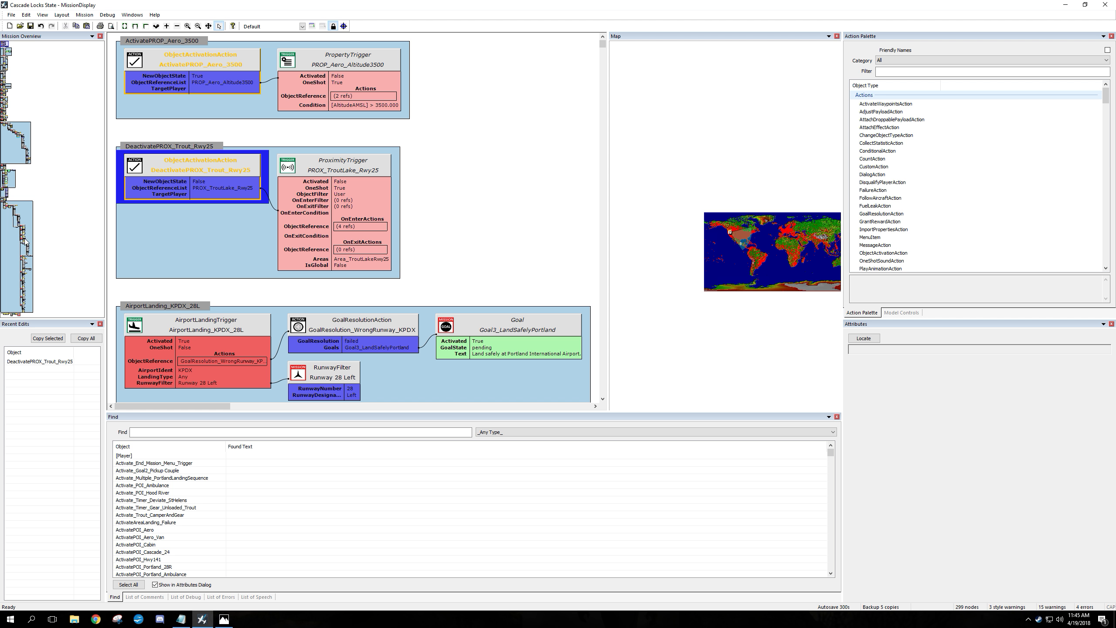
- Examine different sections of the Cascade Locks mission diagram through the mission overview, including the Trout Lake, Portland and ambulance dialog branches
click(18, 146)
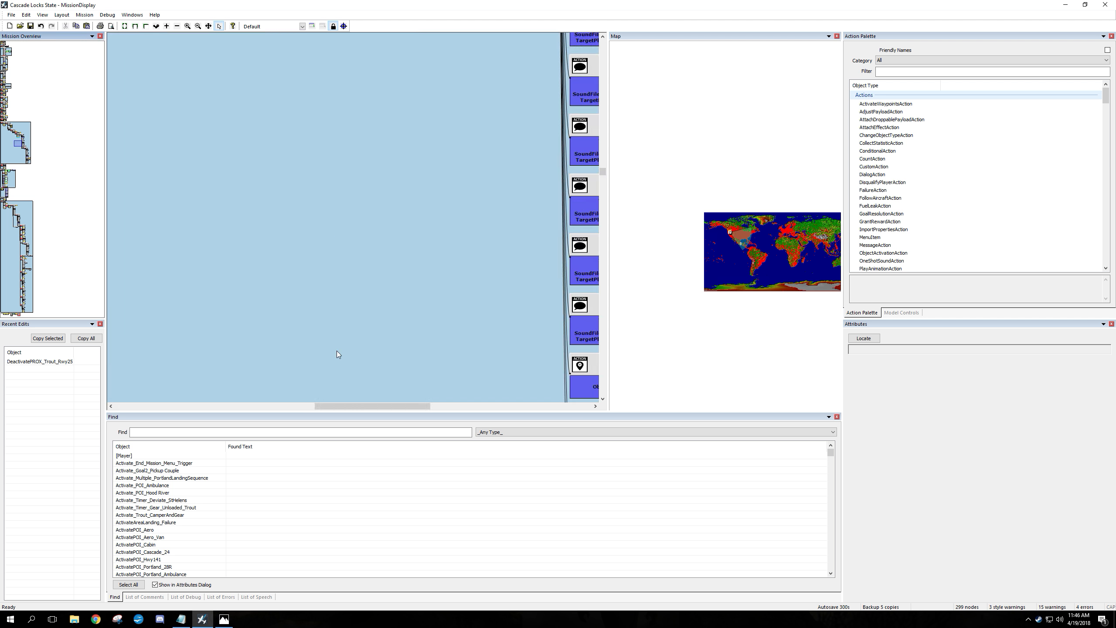
drag(347, 406, 410, 407)
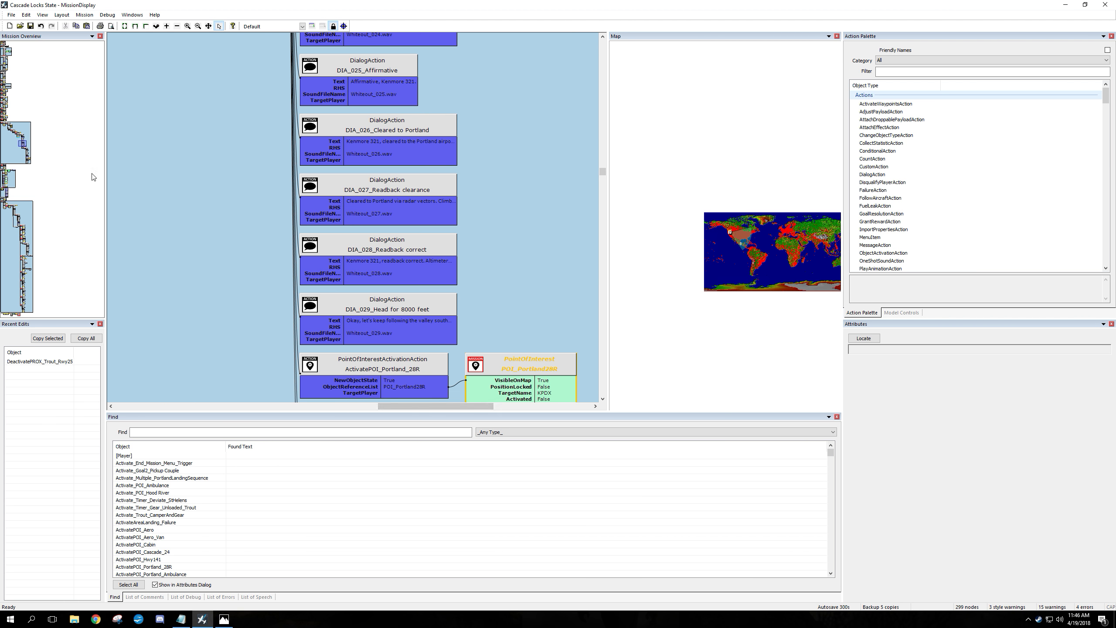
click(22, 137)
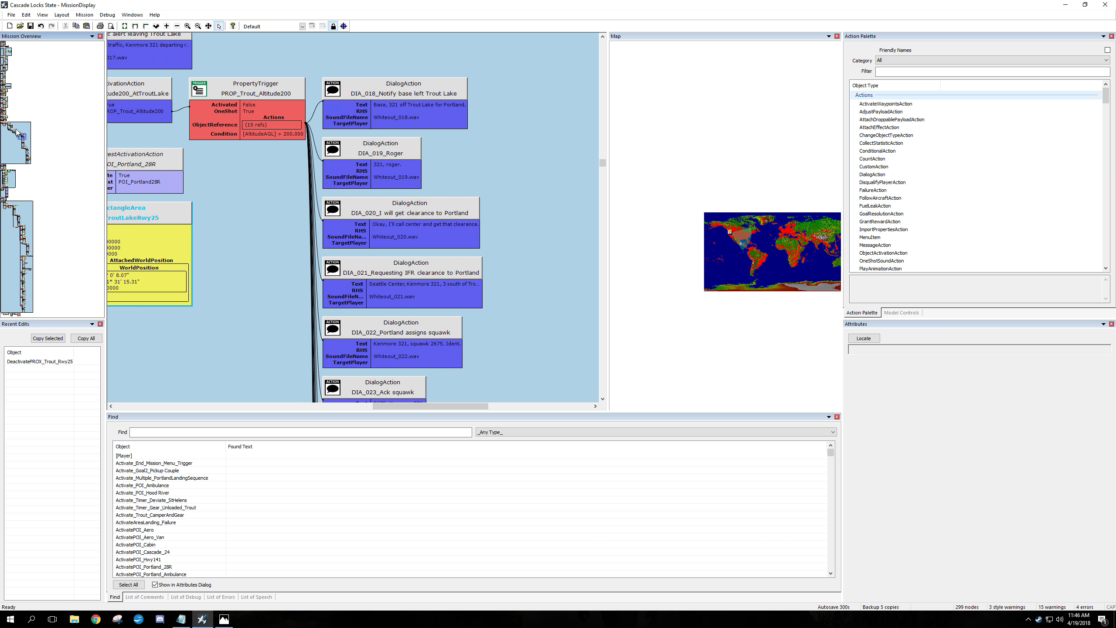
click(17, 131)
click(4, 99)
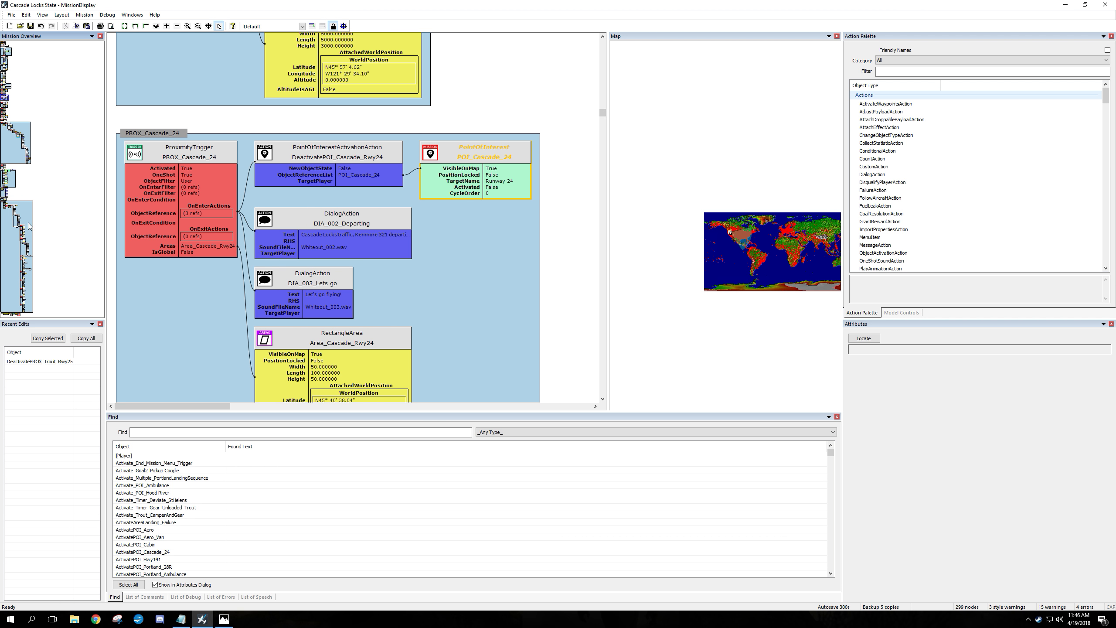
click(19, 239)
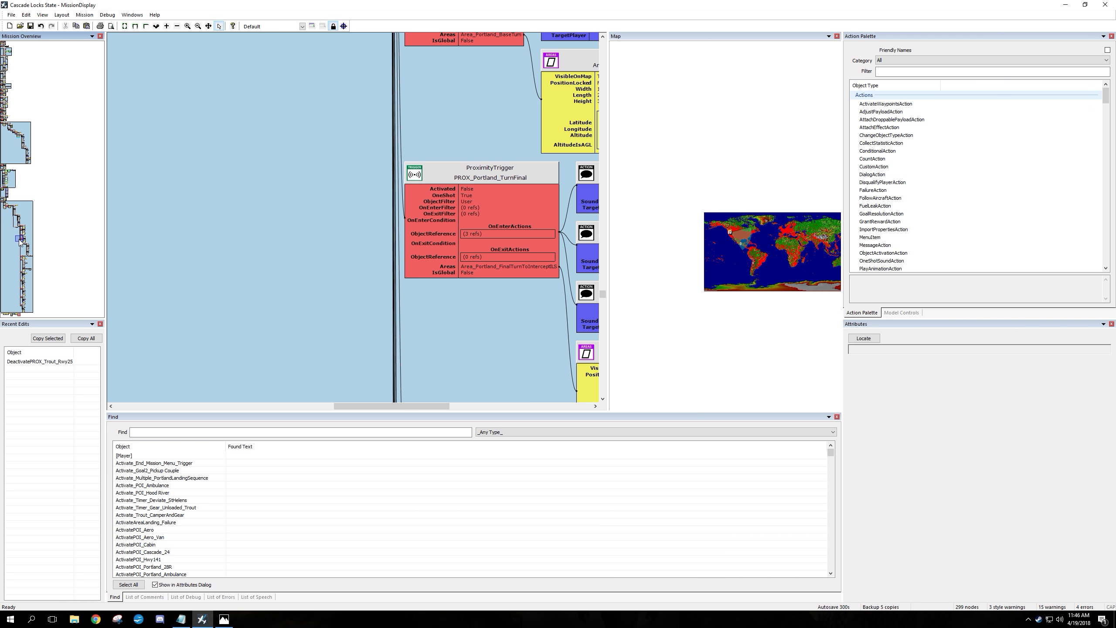
click(24, 270)
click(21, 215)
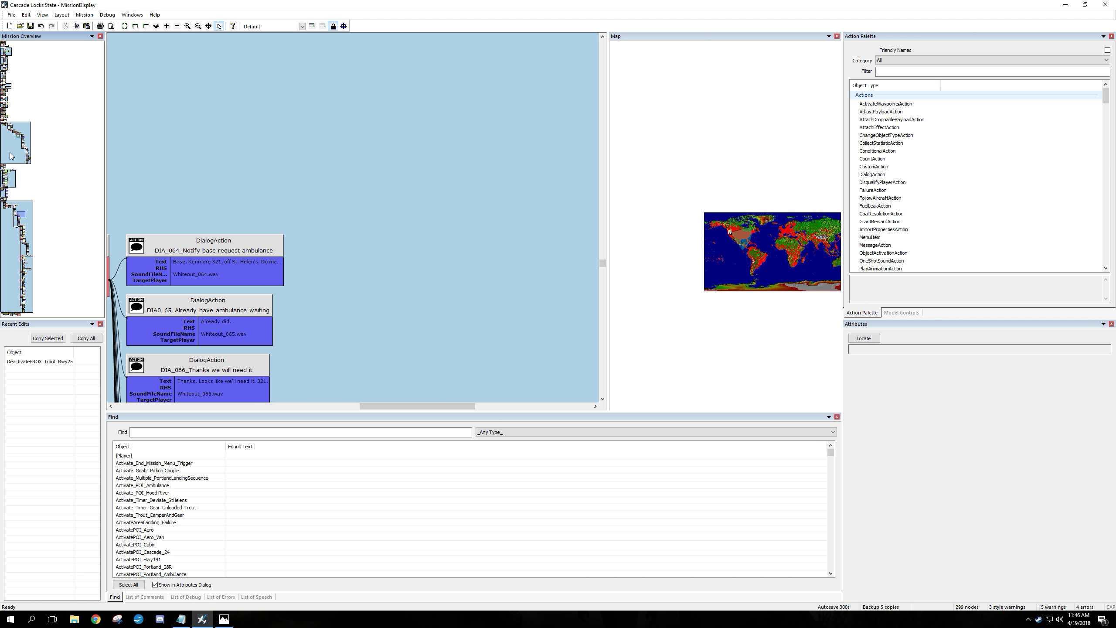
click(5, 197)
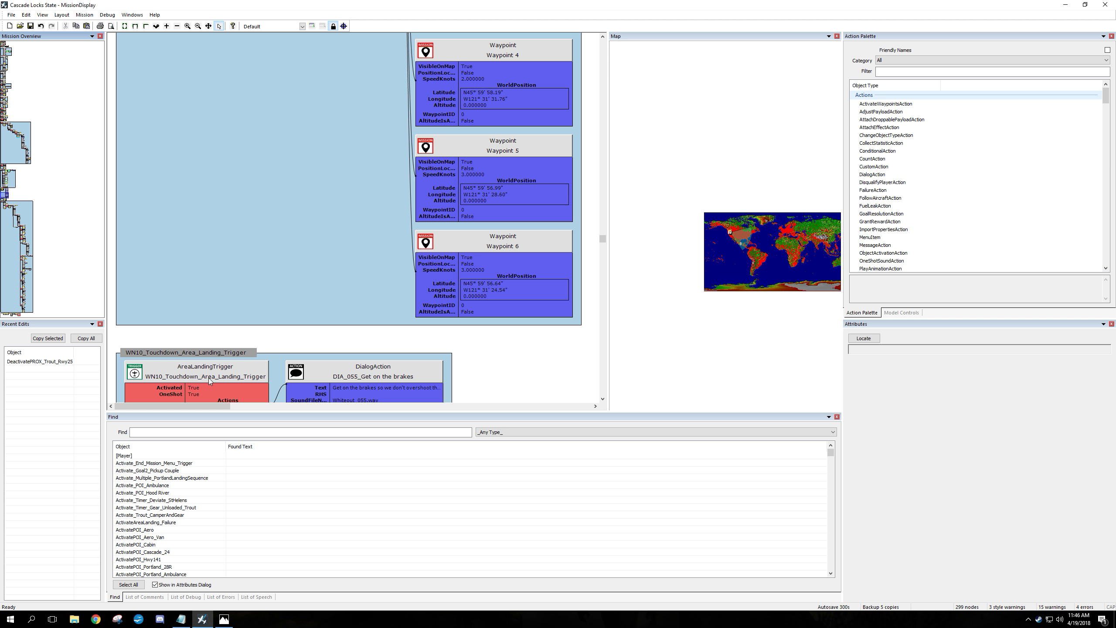
- Look through the grouped mission nodes and inspect the Area_TroutLakeAirstripAirspace rectangle area up close, returning to a wider view of the diagram
mouse_move(167, 404)
mouse_down()
mouse_move(282, 414)
mouse_move(530, 410)
mouse_move(171, 407)
mouse_up()
drag(602, 239, 601, 91)
scroll(553, 182, down, 5)
scroll(478, 195, up, 5)
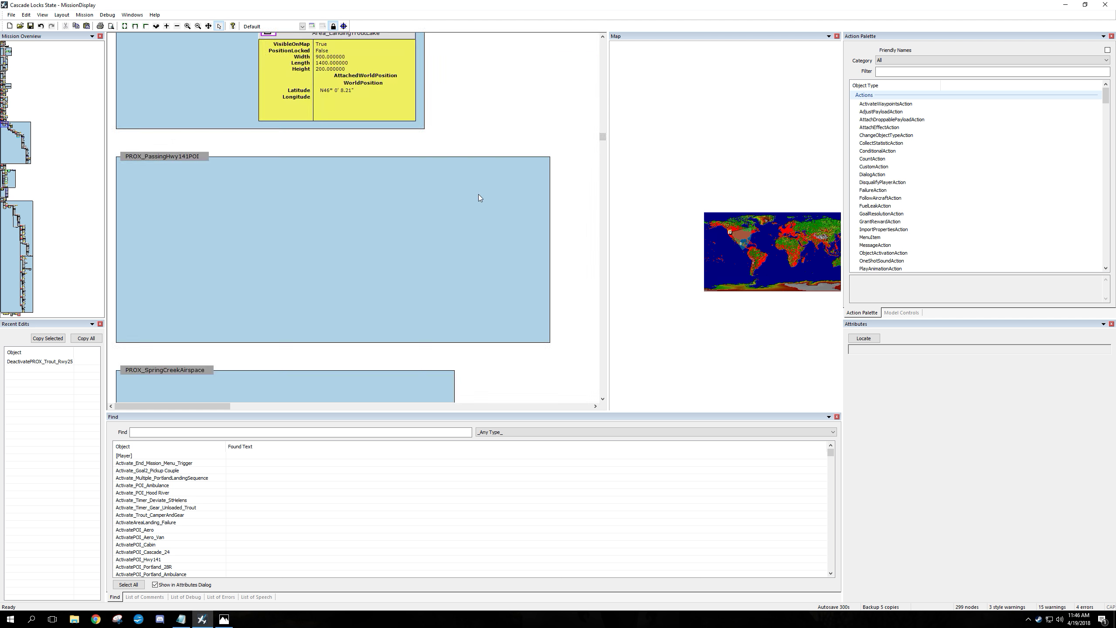
scroll(480, 196, up, 5)
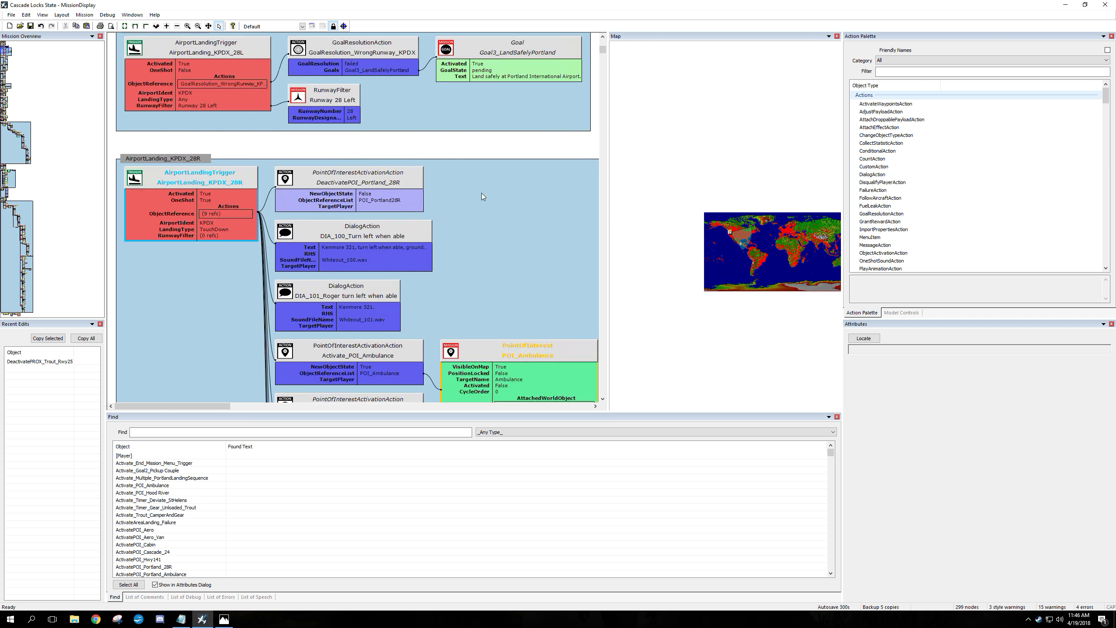
scroll(483, 196, up, 5)
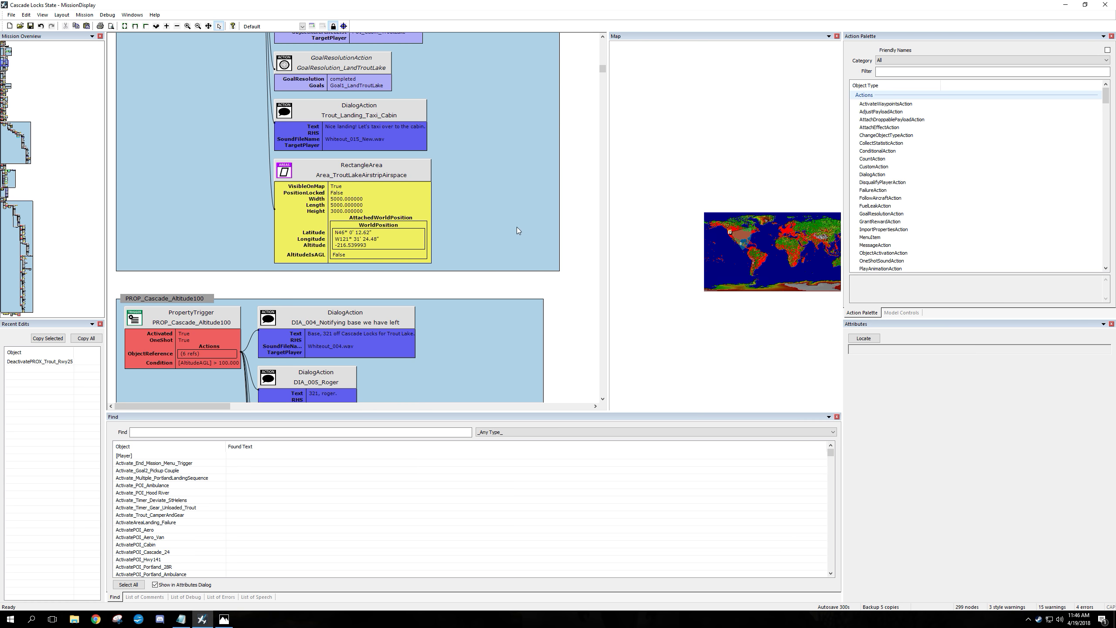
ctrl+scroll(509, 225, up, 3)
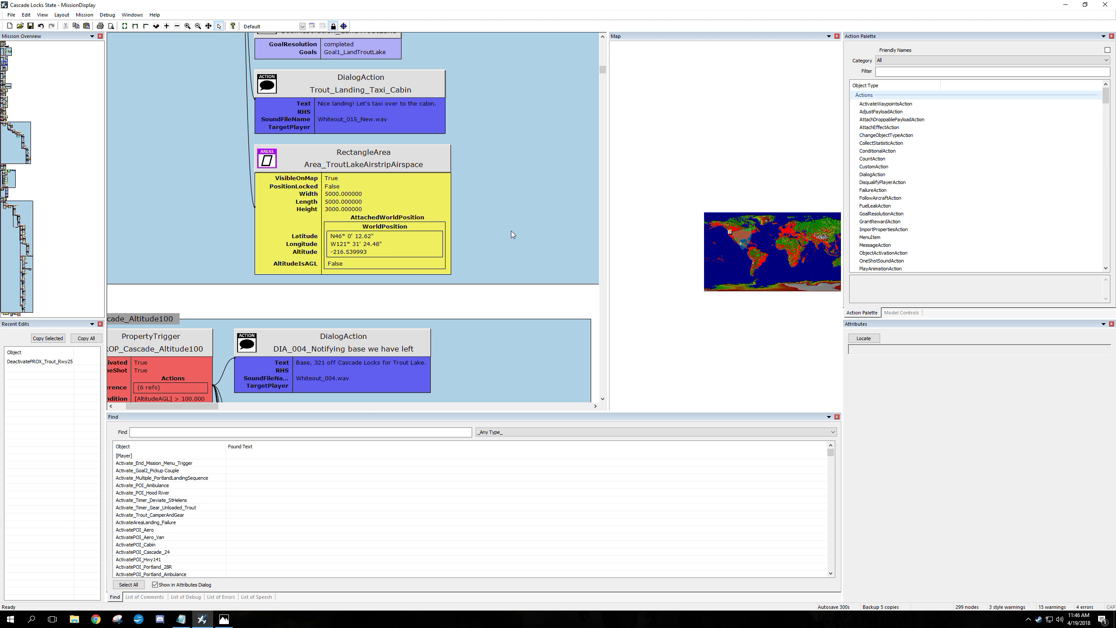
ctrl+scroll(517, 238, up, 1)
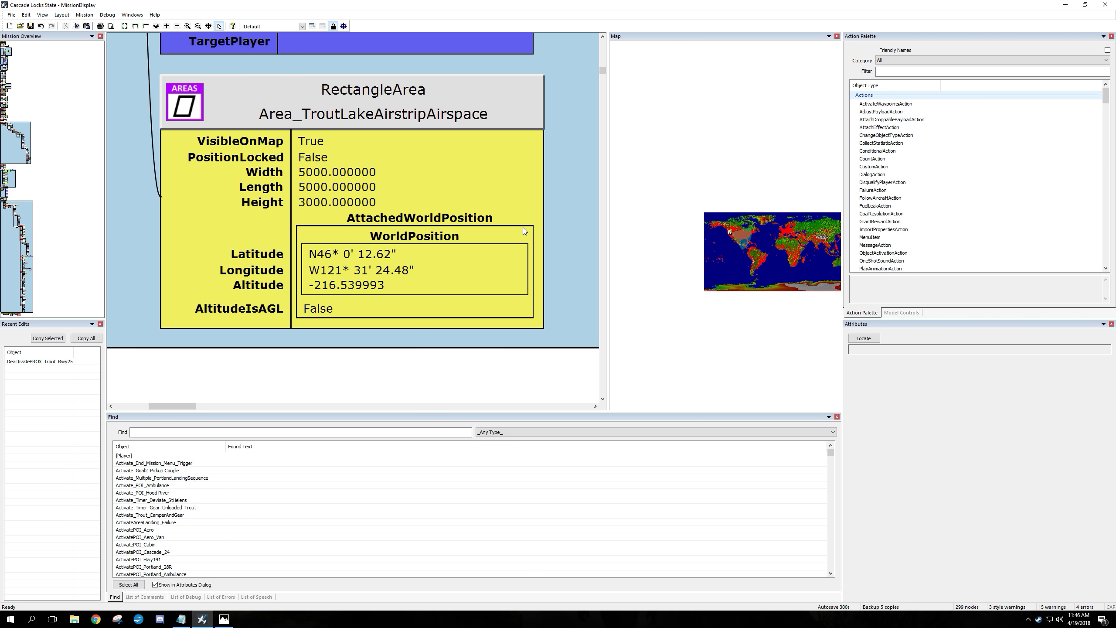
ctrl+scroll(525, 218, down, 4)
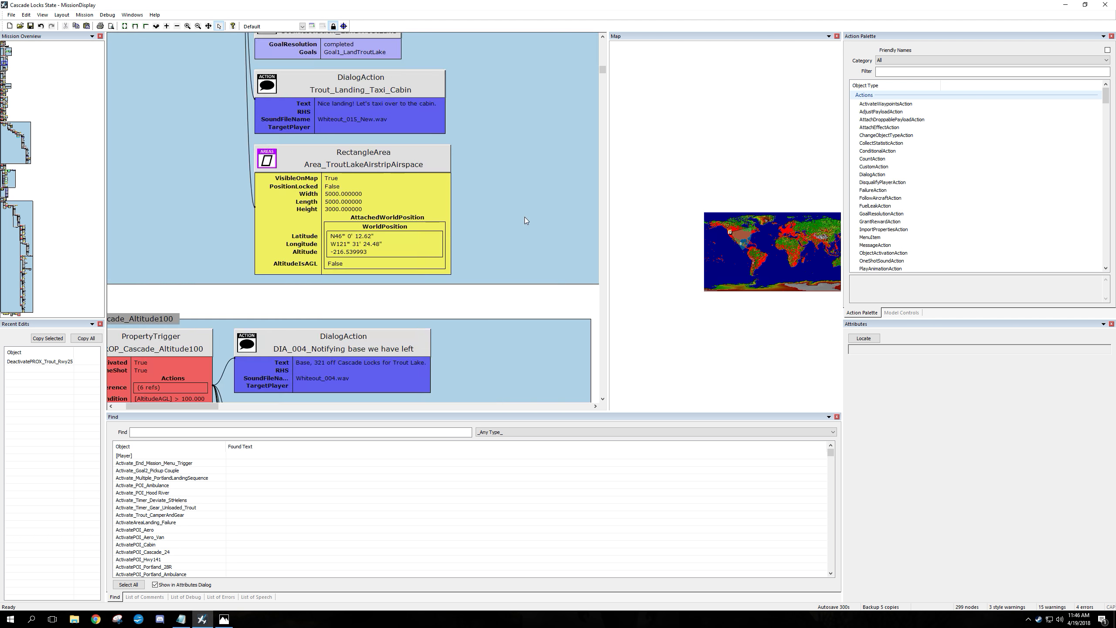
ctrl+scroll(525, 219, down, 3)
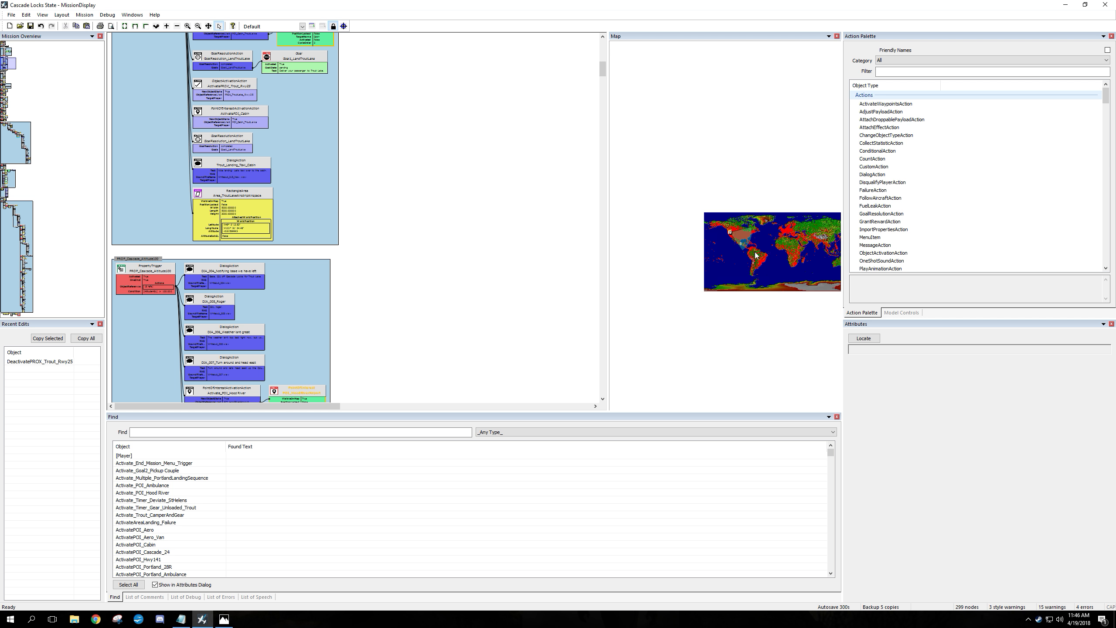
- Examine the mission's points of interest and areas on the world map around Portland and the Pacific Northwest
drag(771, 257, 738, 255)
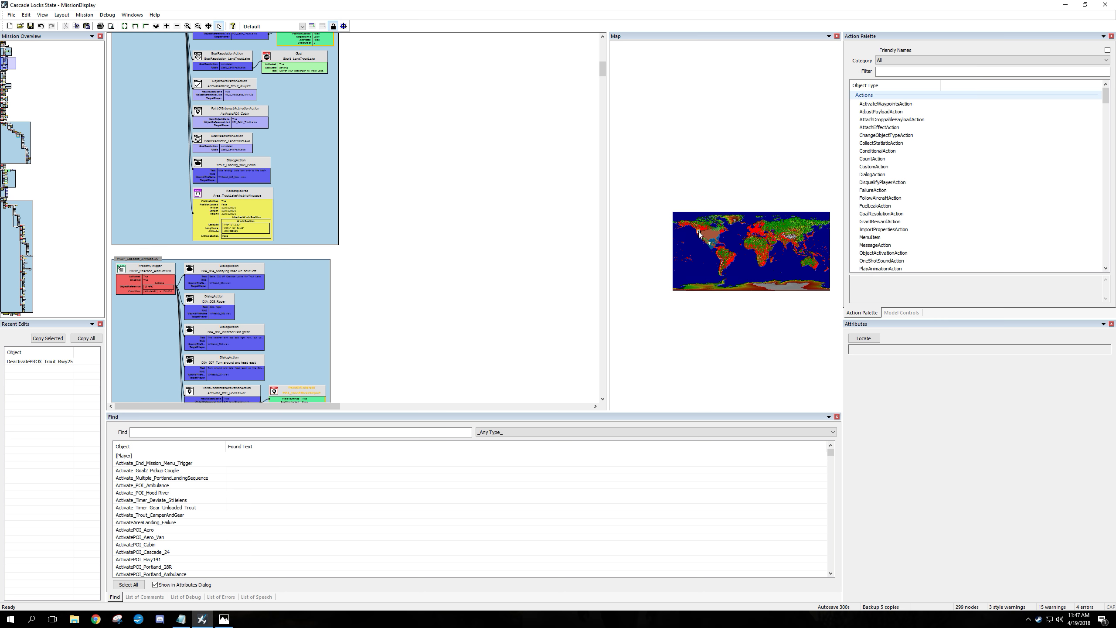
scroll(699, 232, up, 2)
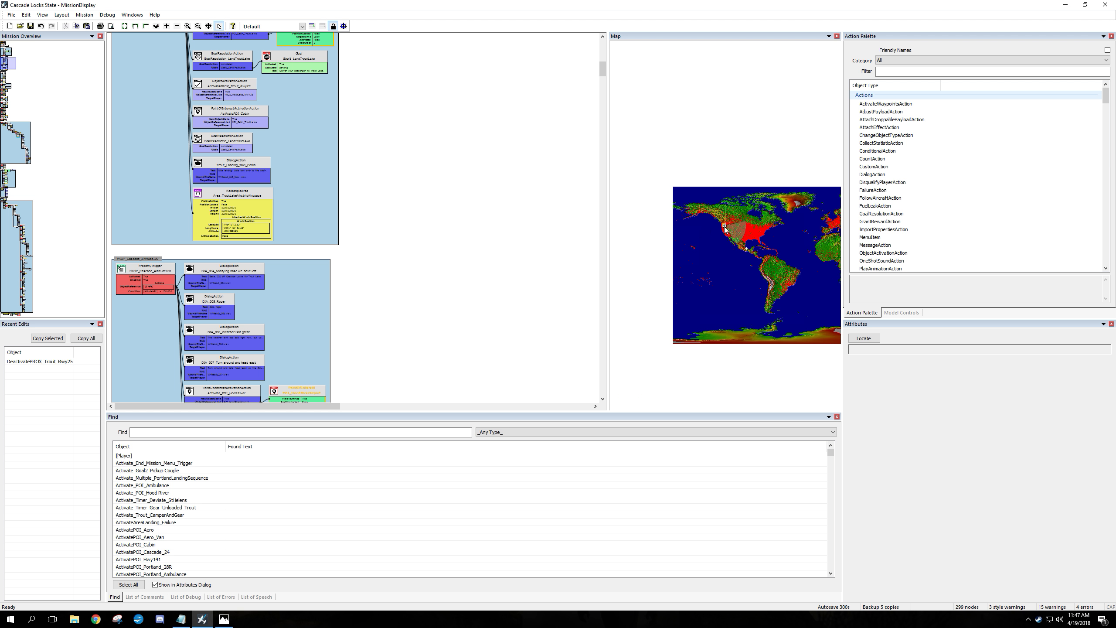
scroll(725, 230, up, 2)
scroll(726, 225, up, 2)
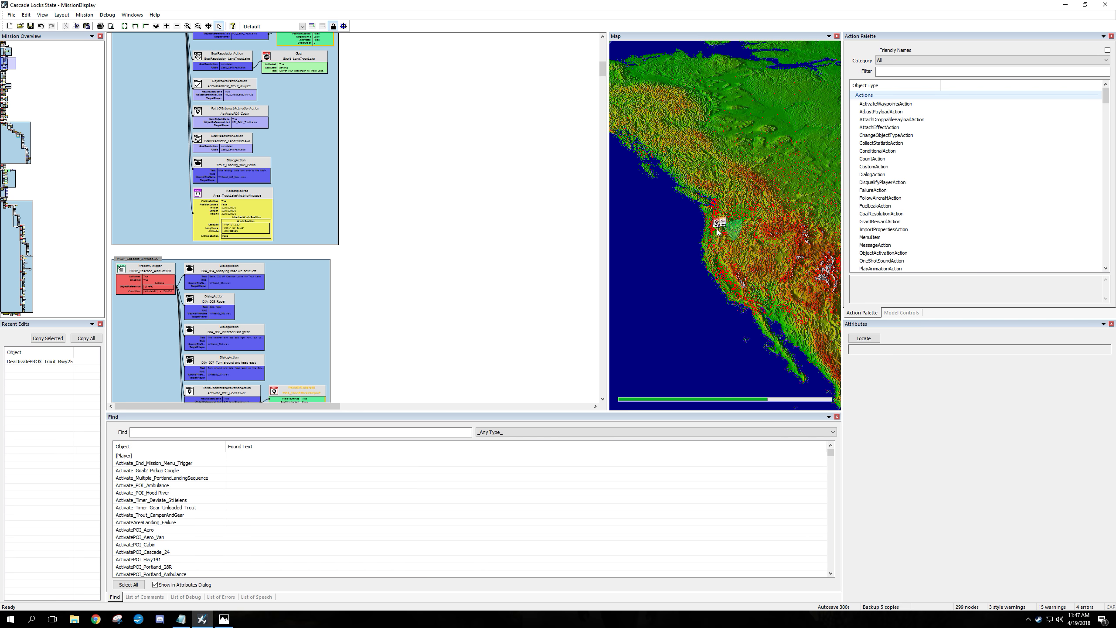
scroll(718, 224, up, 2)
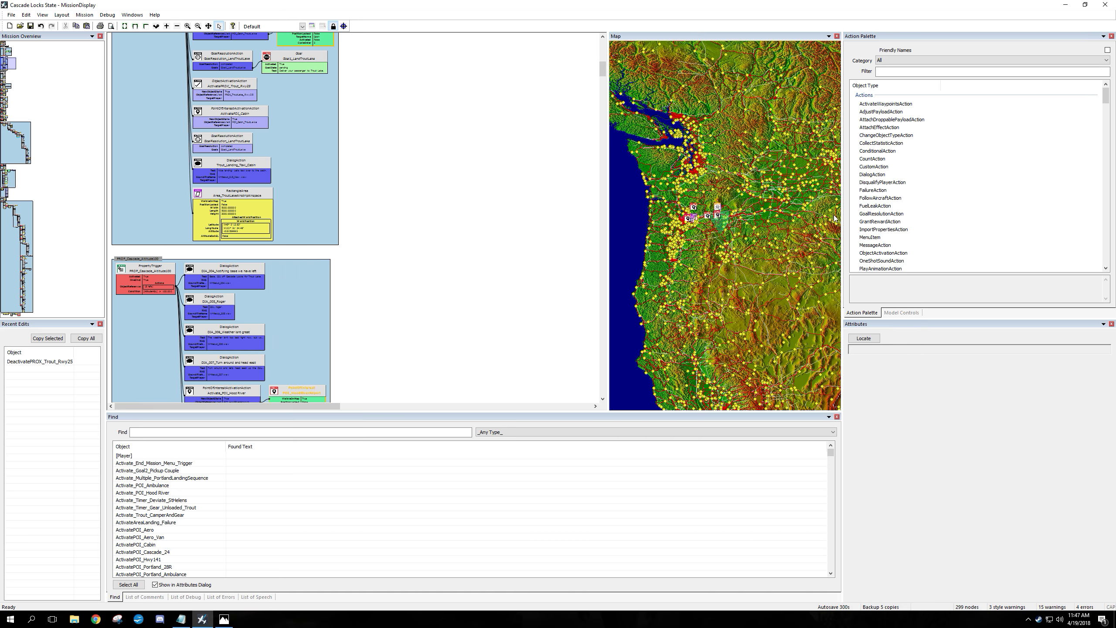
scroll(835, 218, up, 3)
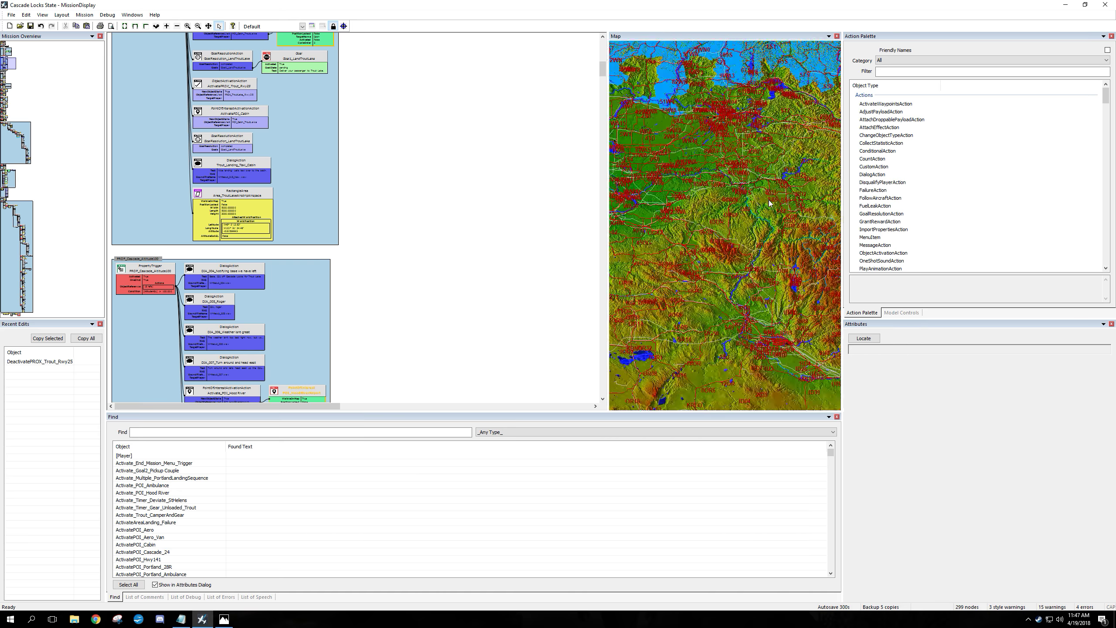
drag(712, 233, 813, 231)
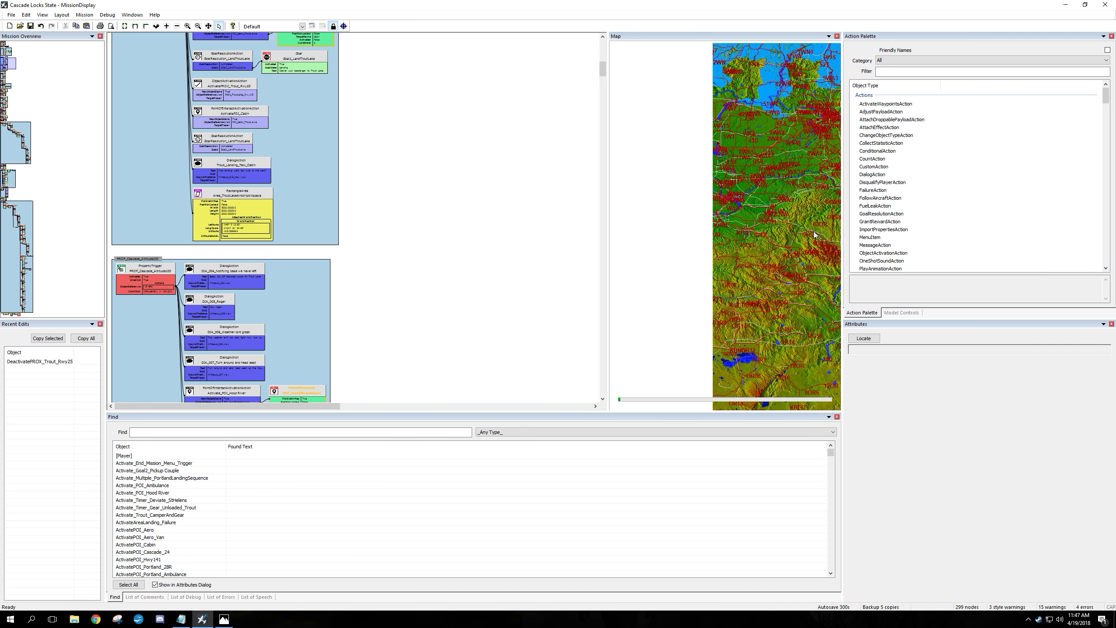
drag(713, 237, 816, 243)
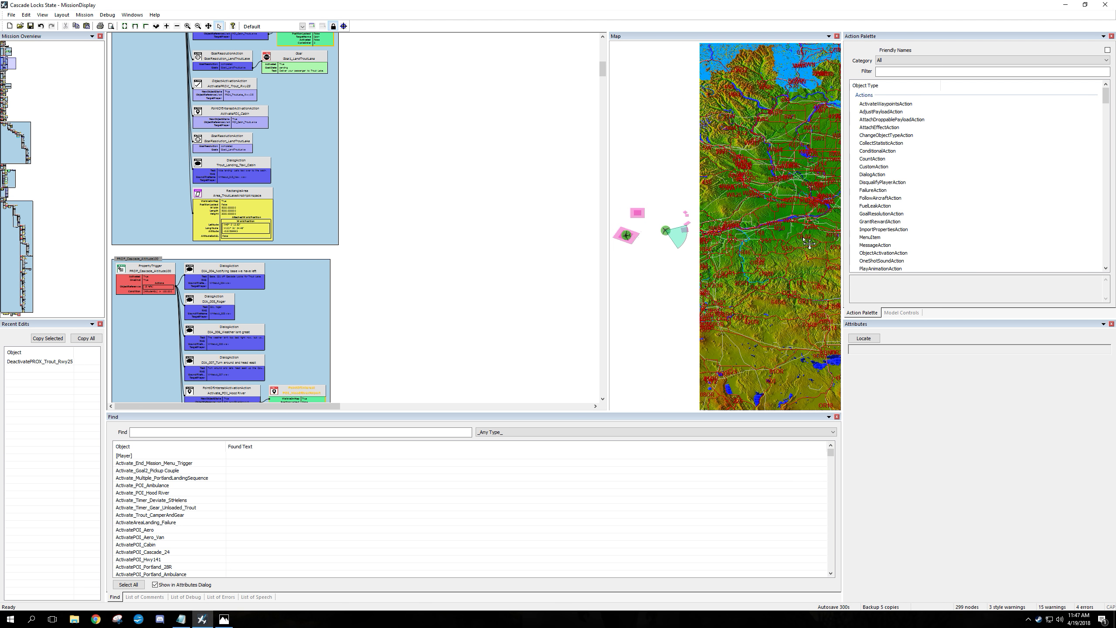
drag(709, 238, 766, 243)
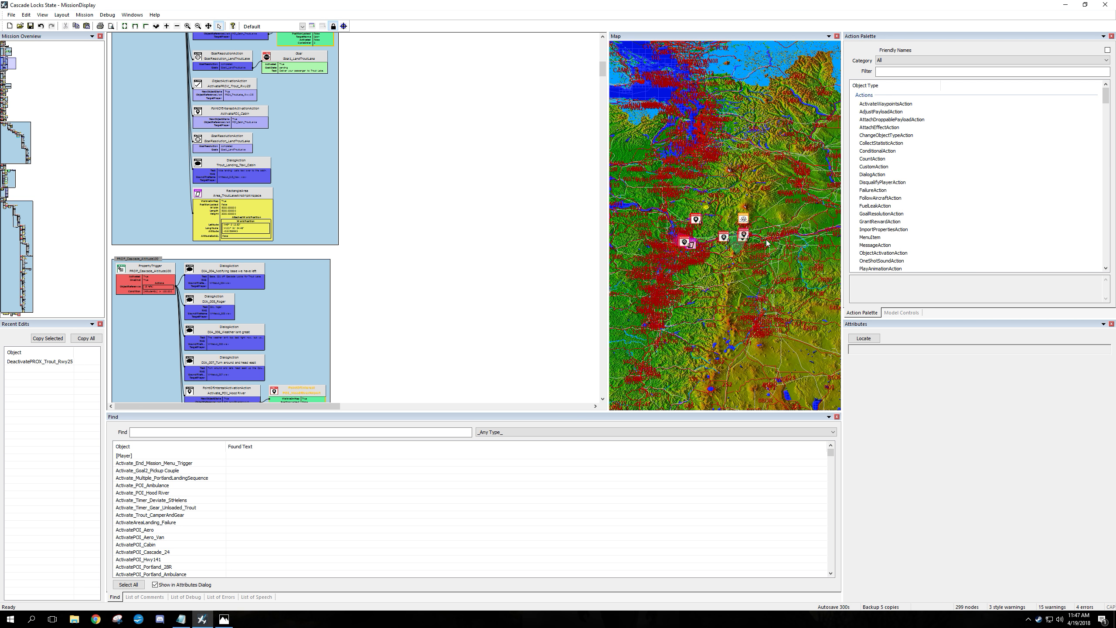
scroll(717, 235, up, 2)
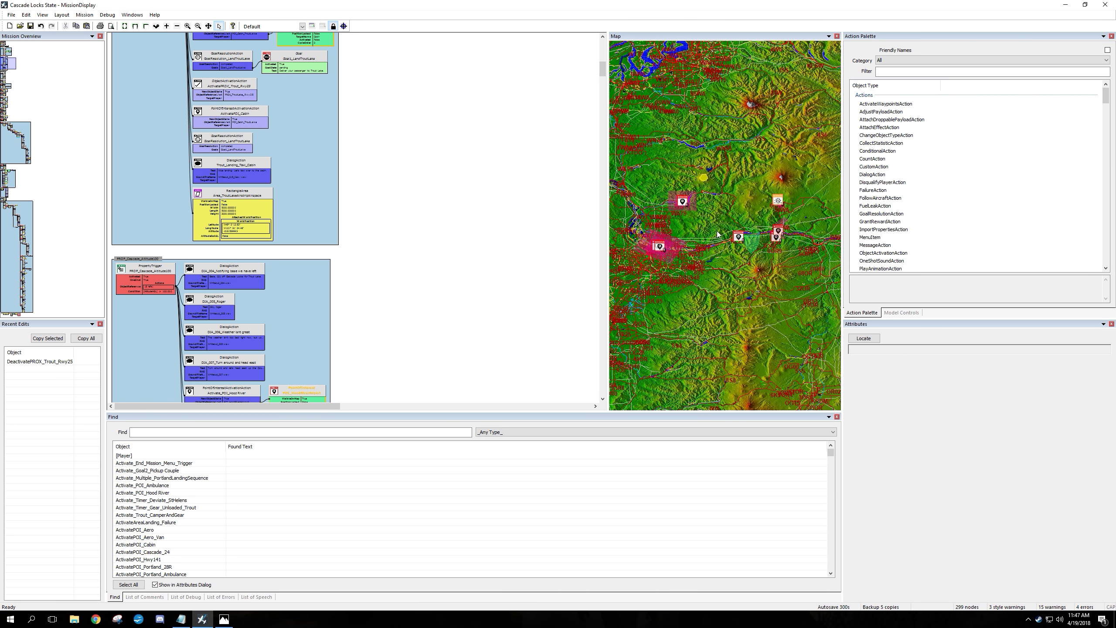
scroll(718, 224, down, 2)
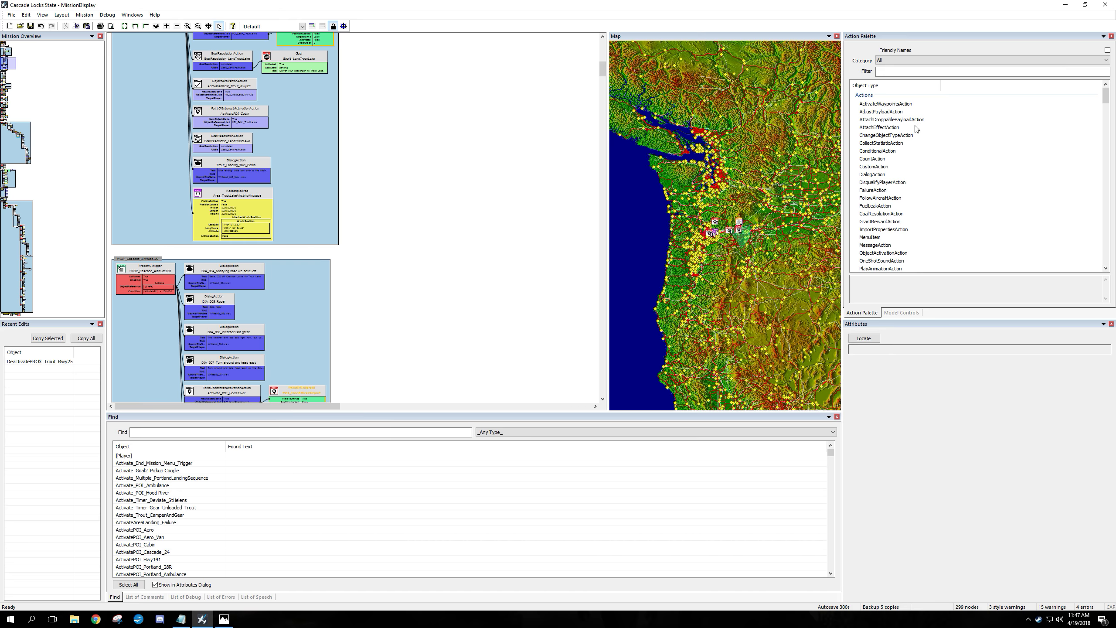
- Look through the available object types in the action palette, from actions and triggers to cameras, areas, scenery, races and recipes
scroll(963, 131, down, 3)
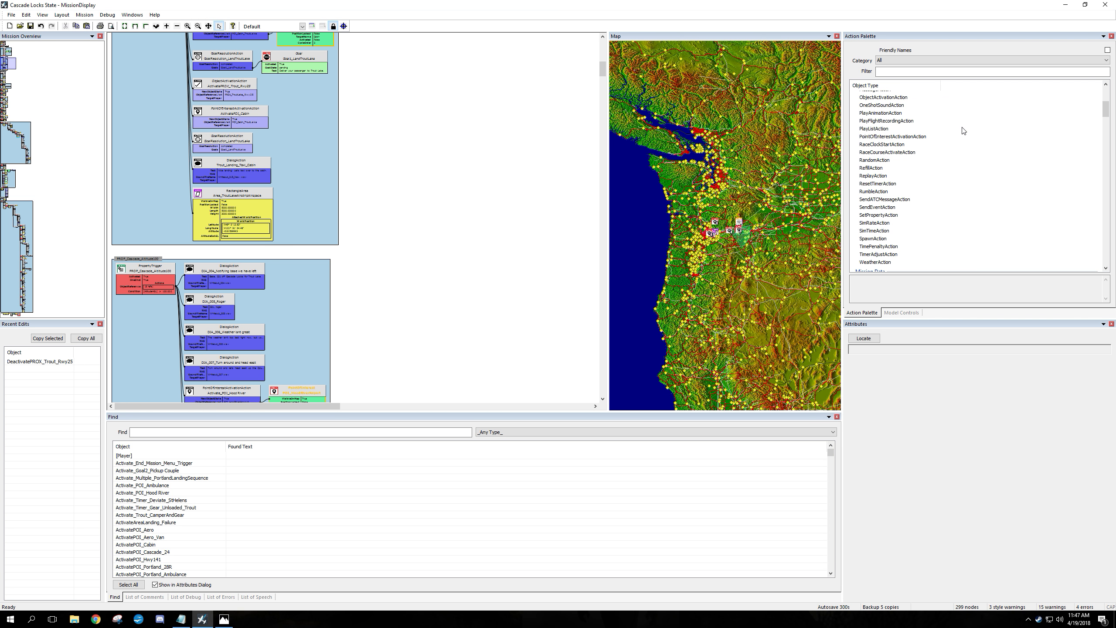
scroll(963, 128, up, 3)
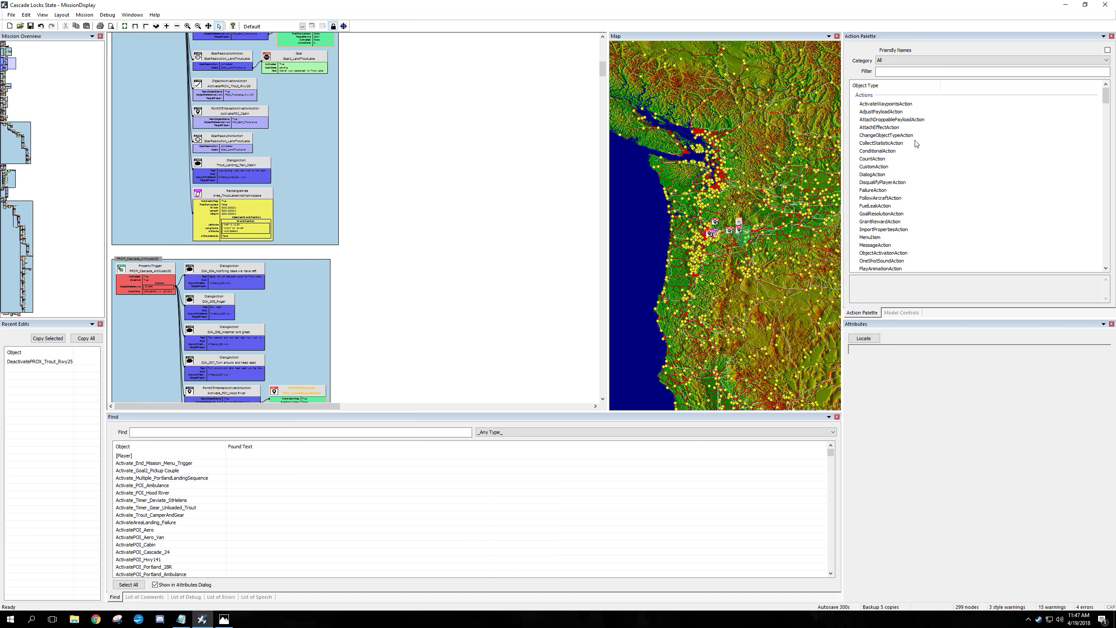
scroll(915, 143, down, 5)
scroll(915, 143, up, 5)
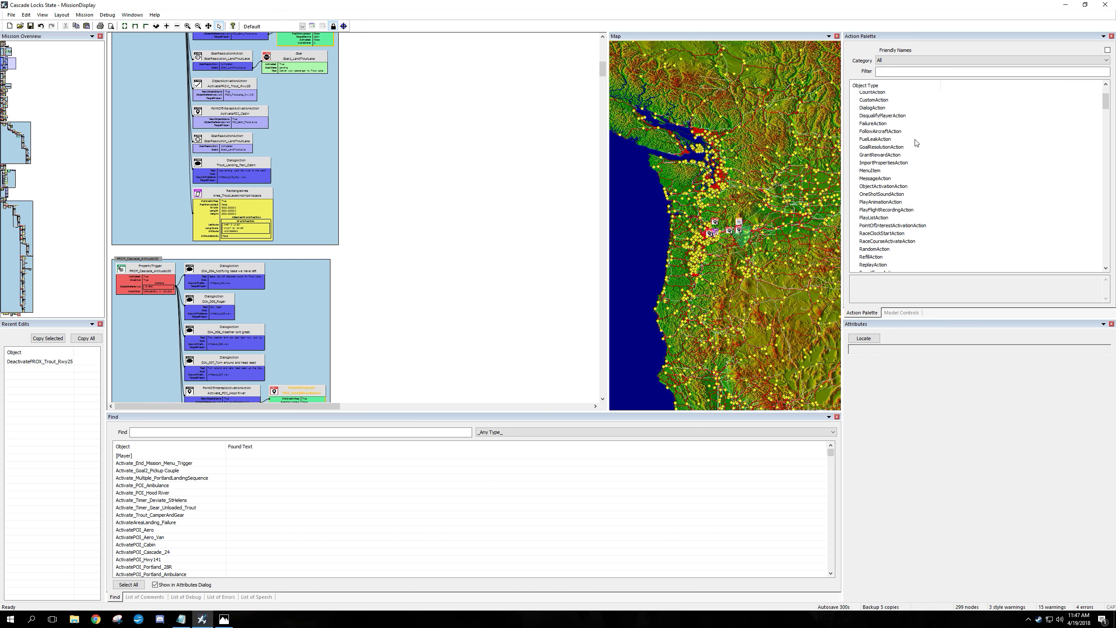
scroll(894, 167, down, 7)
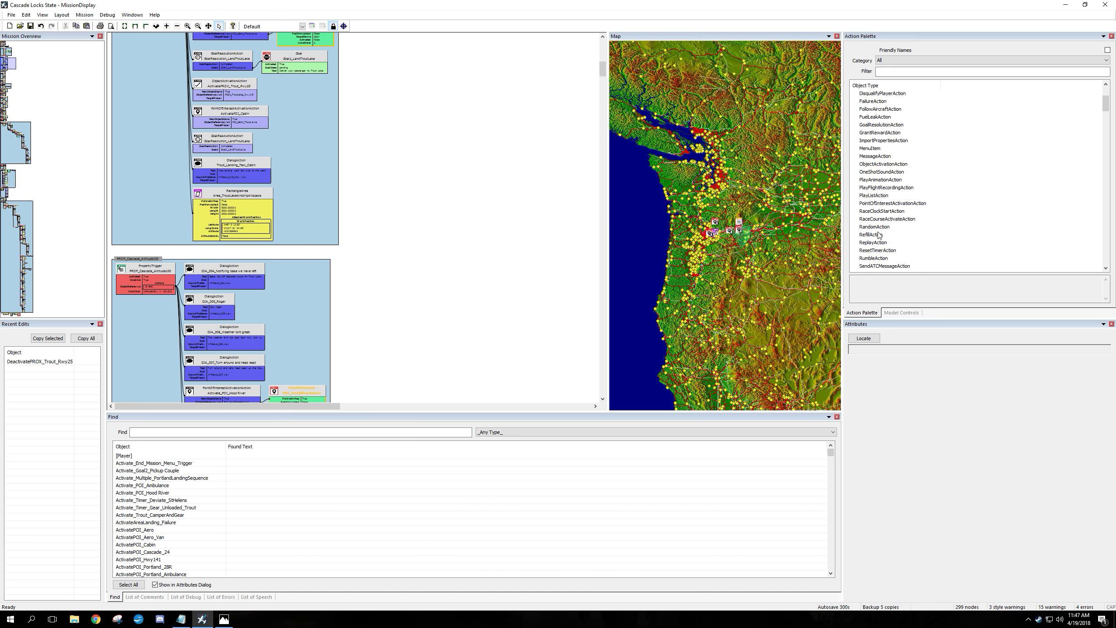
scroll(893, 167, down, 3)
scroll(893, 153, down, 3)
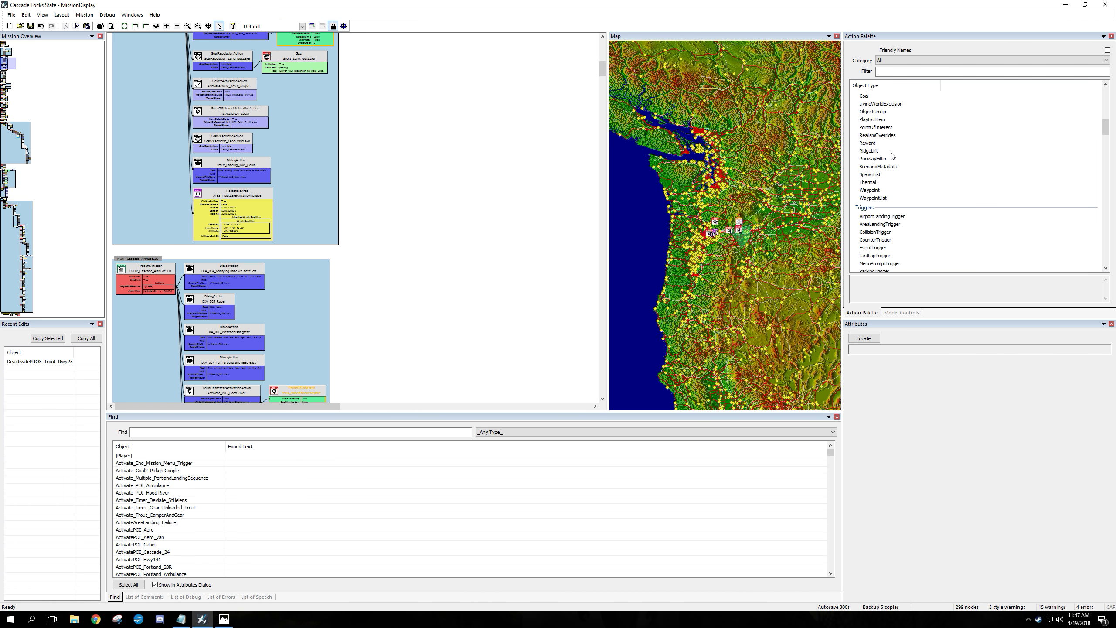
scroll(923, 166, down, 3)
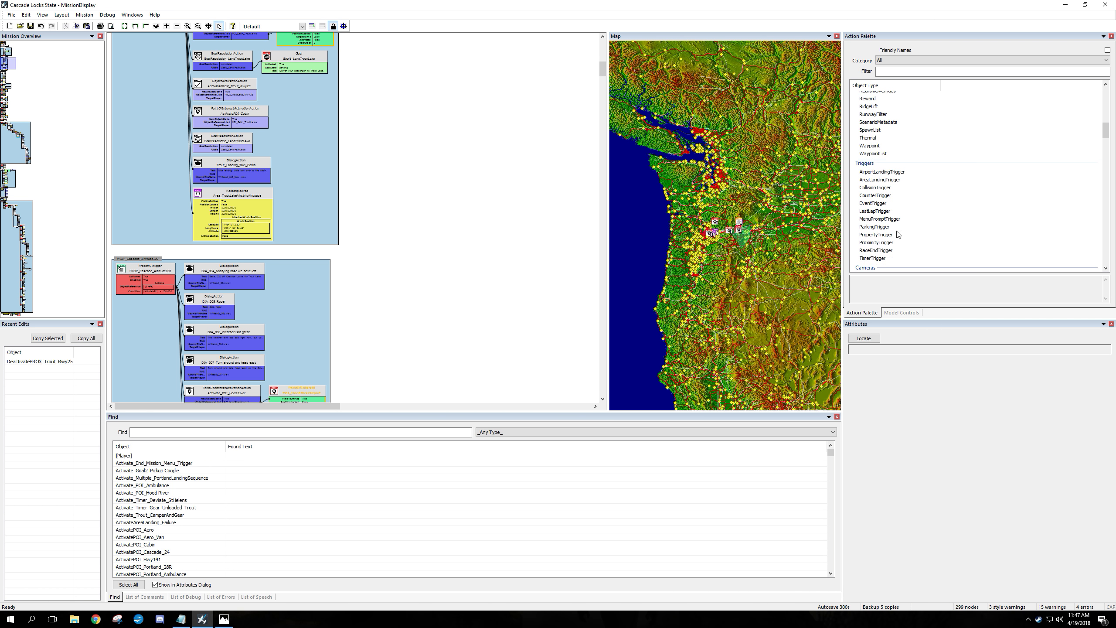
scroll(914, 228, down, 3)
scroll(891, 207, down, 3)
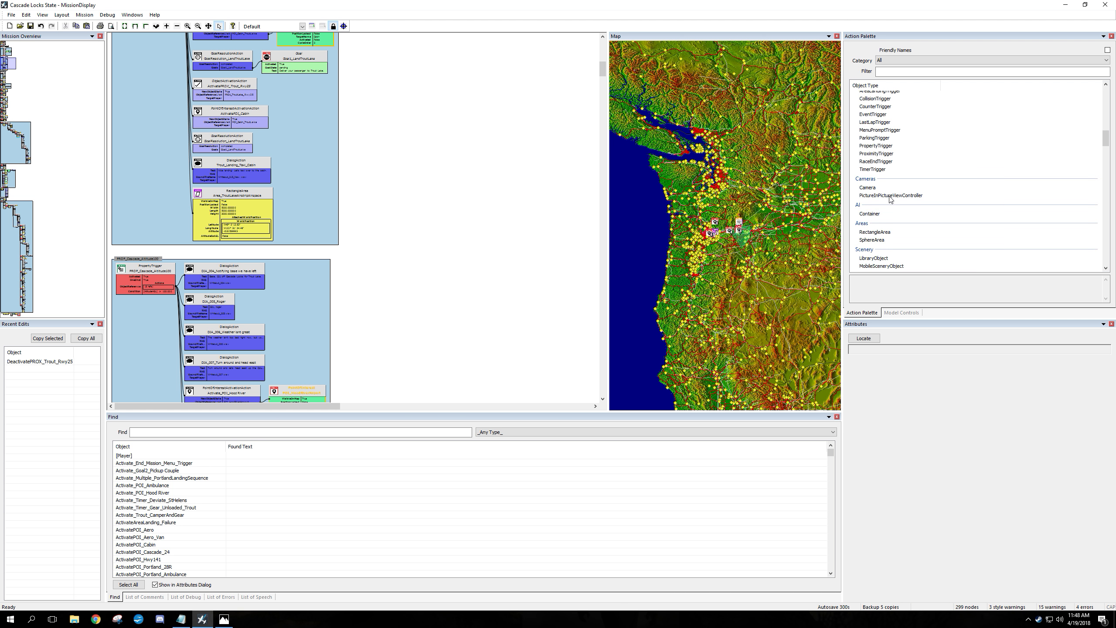
scroll(923, 204, down, 1)
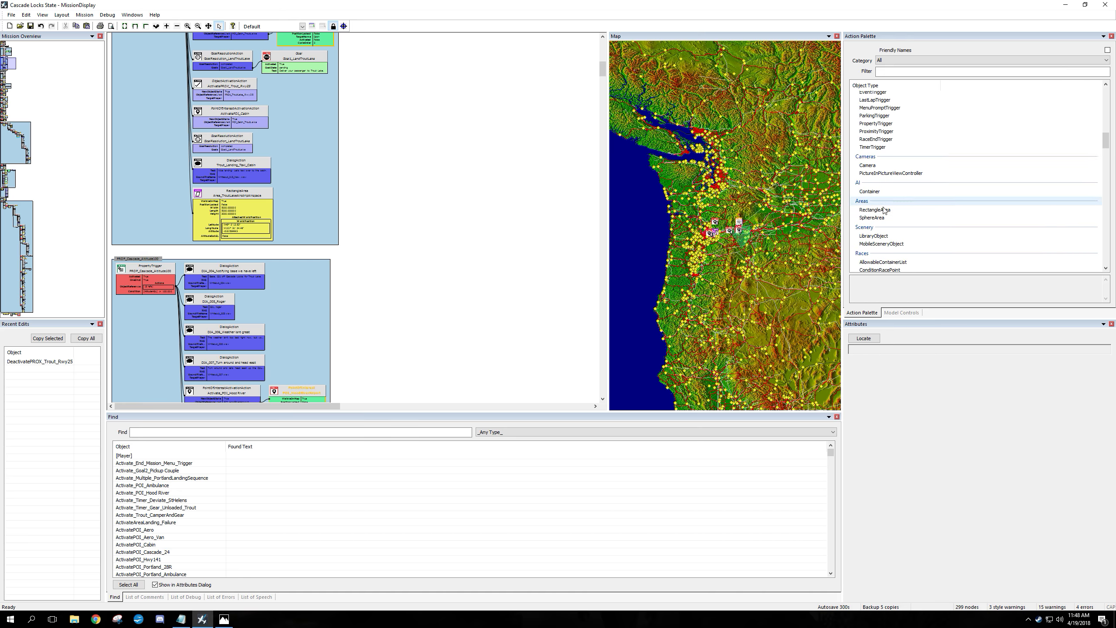
scroll(945, 205, down, 1)
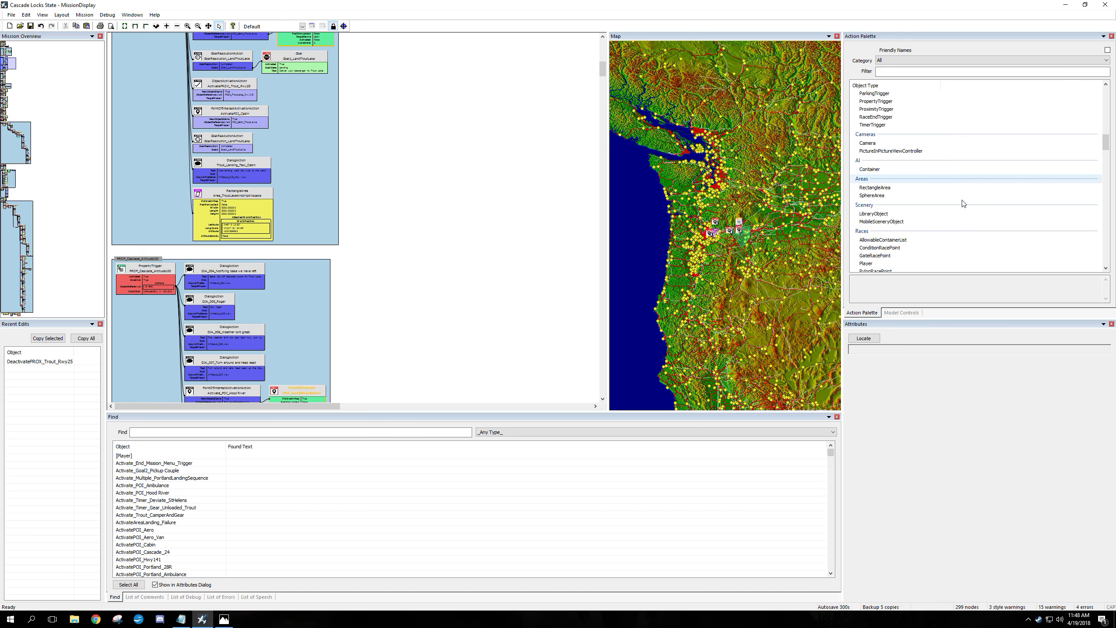
scroll(927, 203, down, 3)
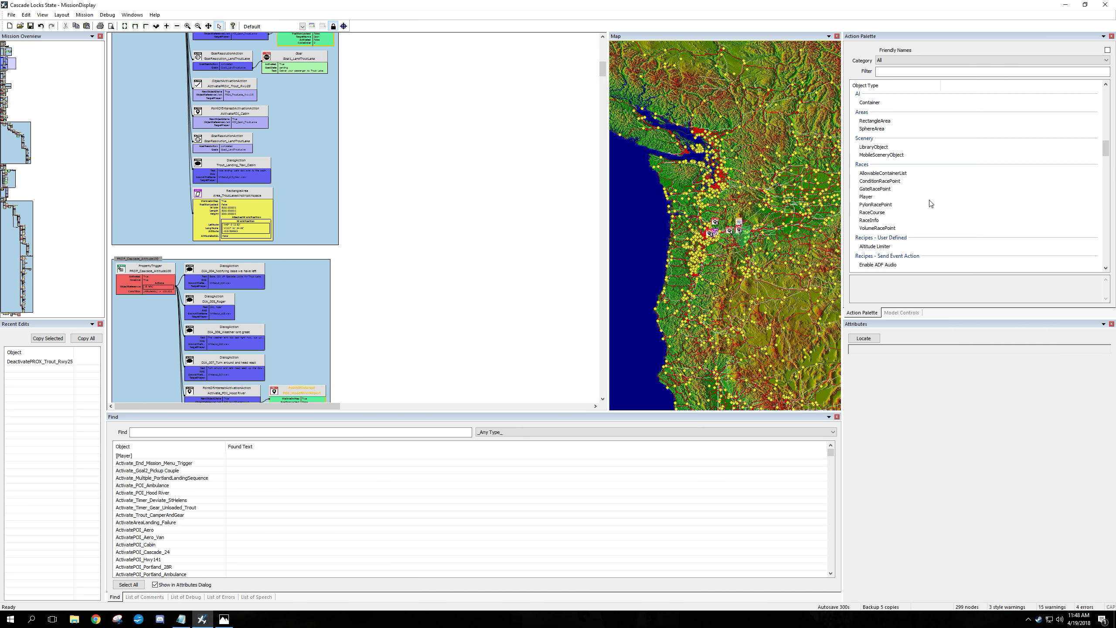
scroll(941, 189, up, 10)
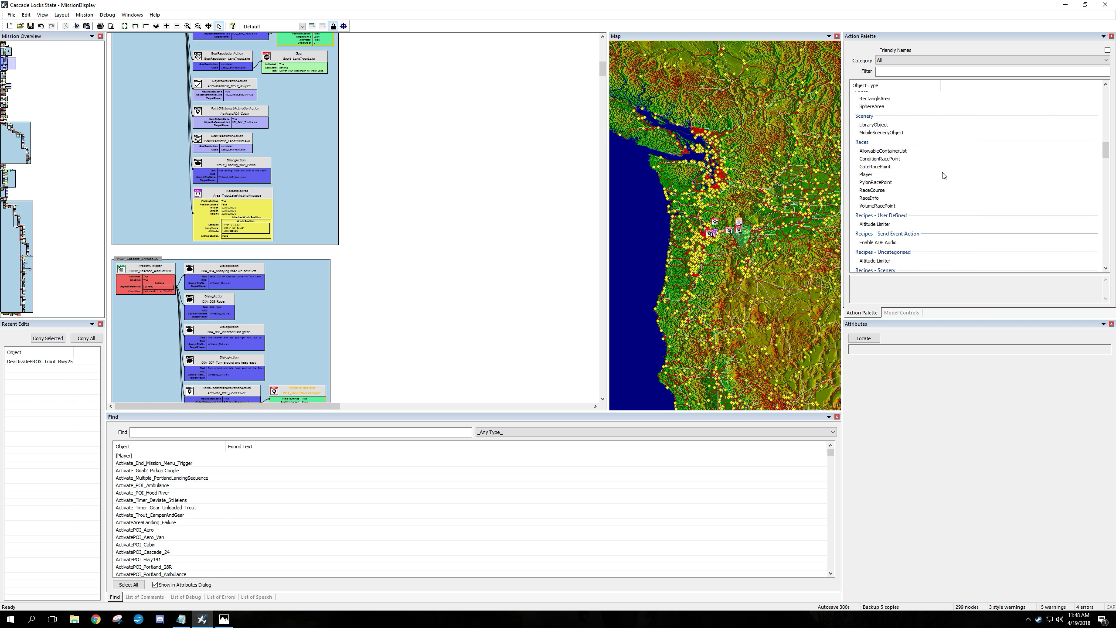
- Add an ObjectActivationAction to the property trigger in the Cascade altitude group of the mission diagram
scroll(936, 175, down, 5)
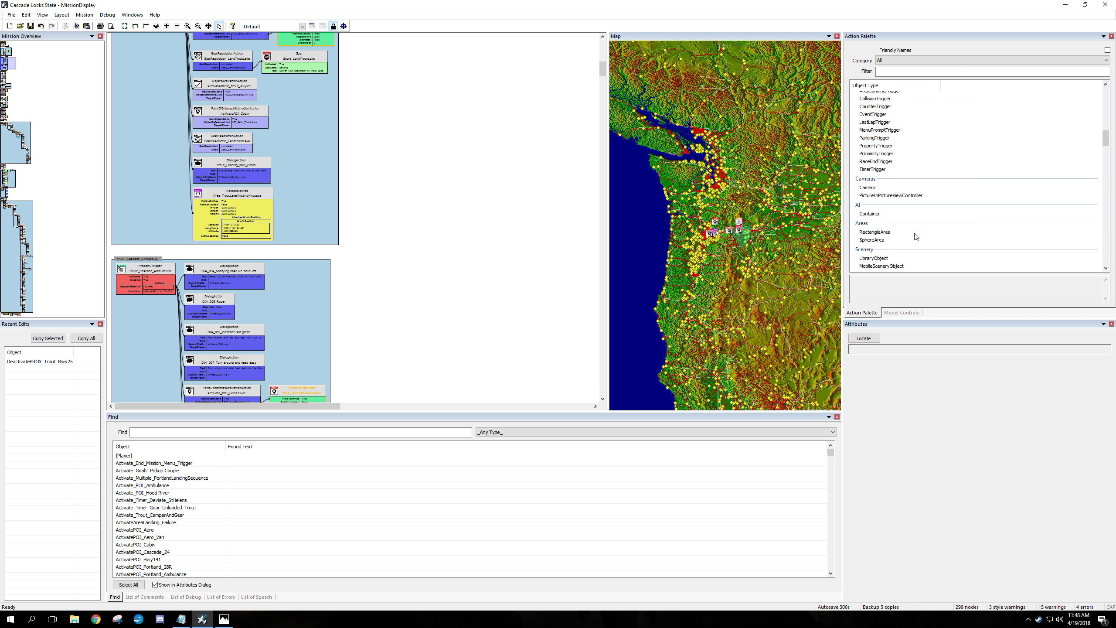
drag(879, 123, 901, 153)
scroll(901, 154, up, 2)
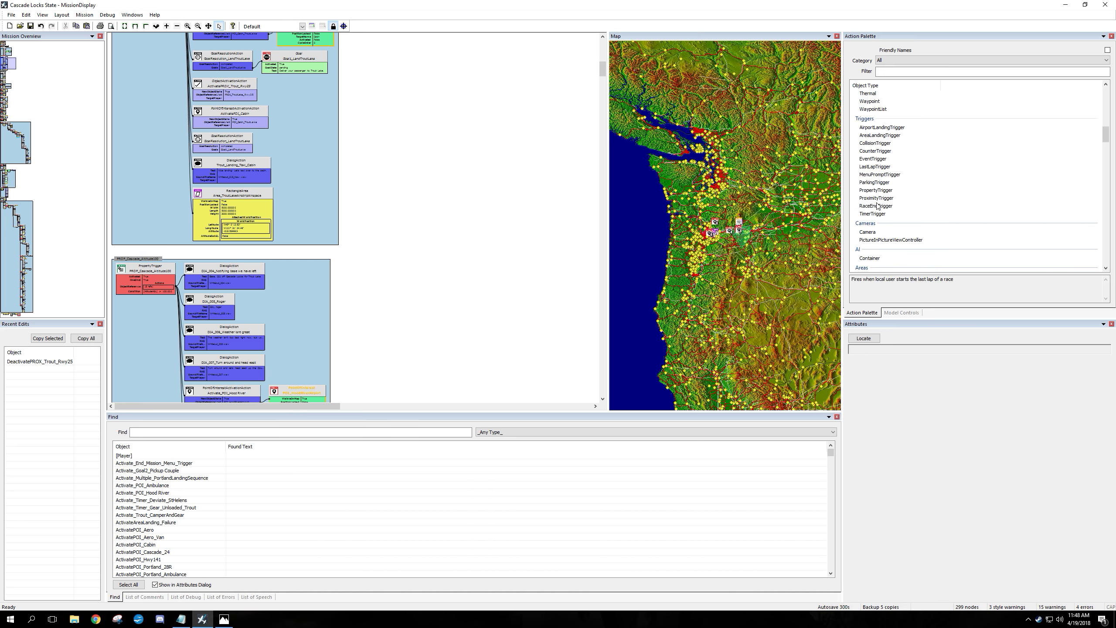
scroll(236, 284, down, 3)
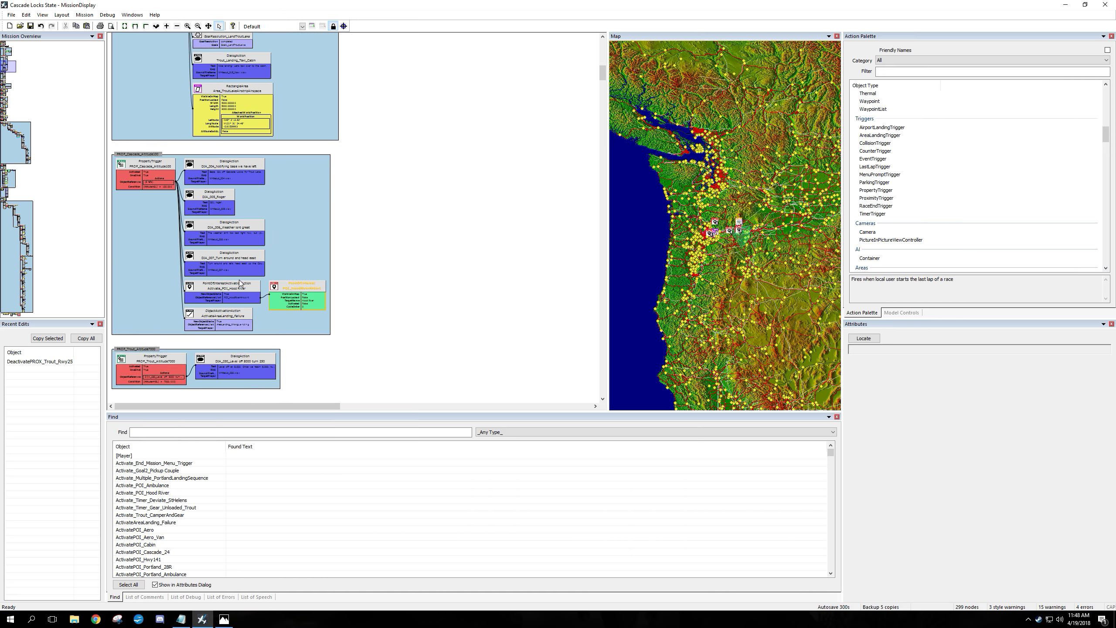
scroll(881, 171, up, 8)
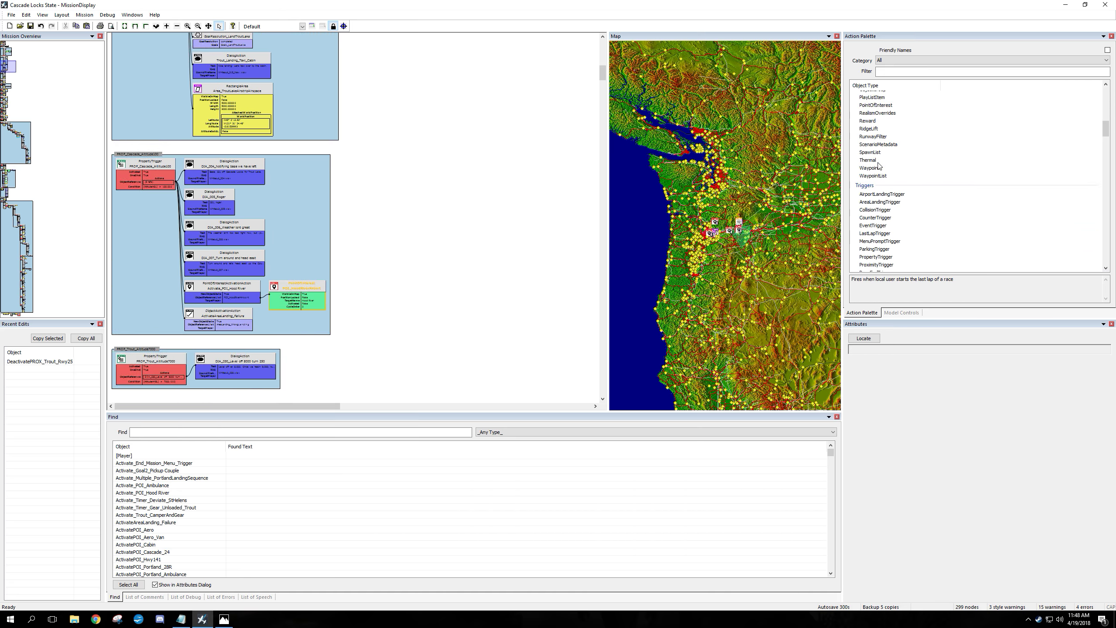
scroll(909, 94, up, 5)
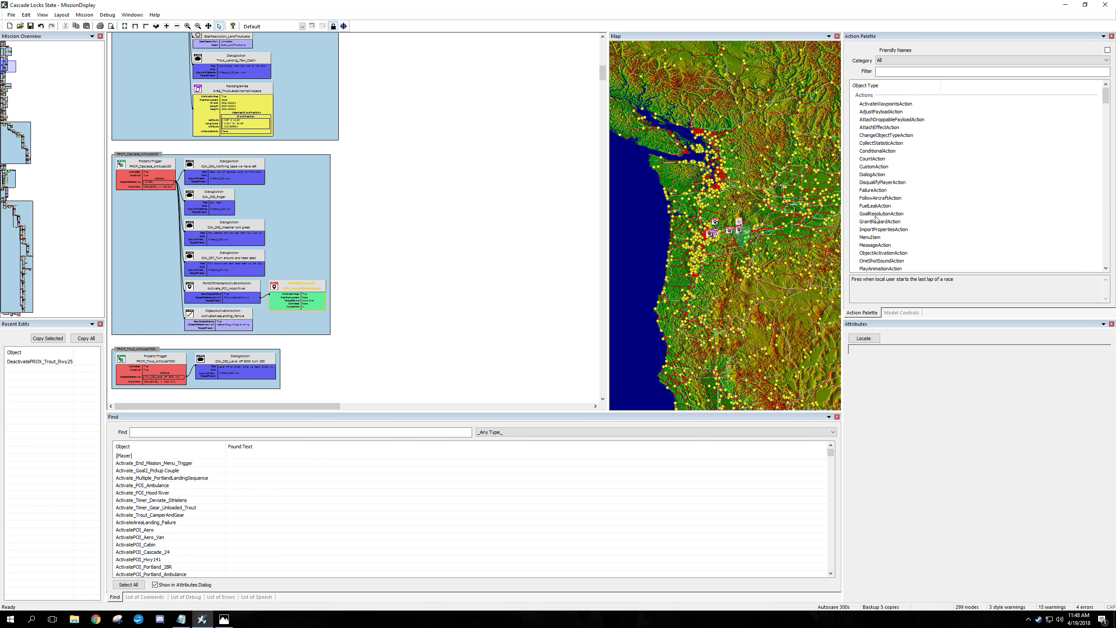
scroll(875, 218, down, 1)
drag(874, 234, 160, 184)
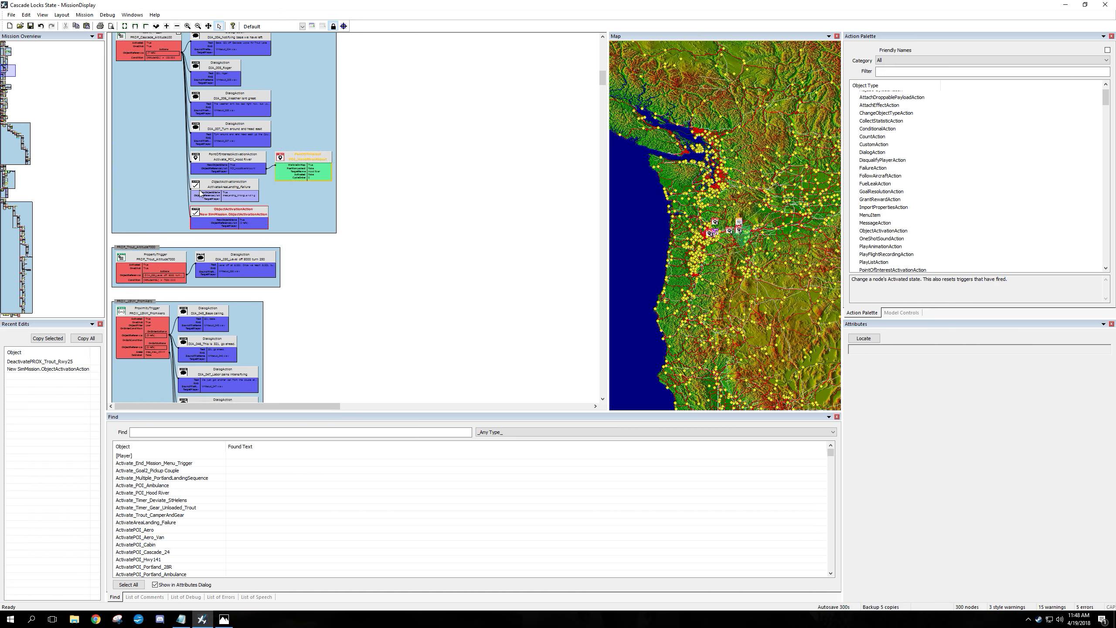
- Add the Enable ADF Audio recipe from the send event action recipes to the mission
scroll(875, 125, up, 1)
scroll(875, 125, down, 10)
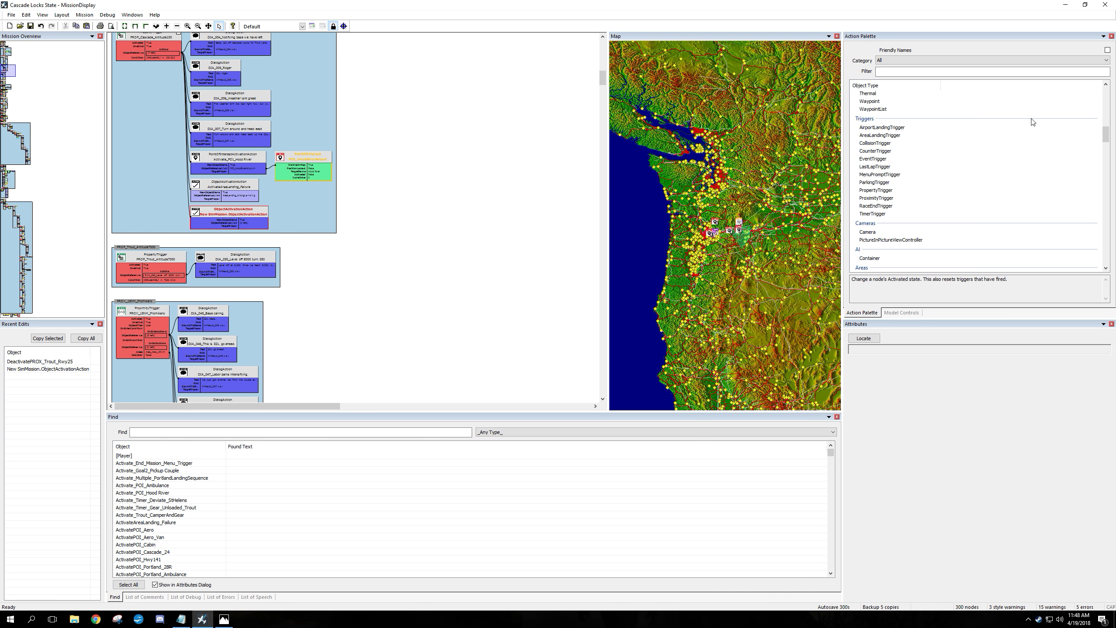
scroll(921, 157, down, 10)
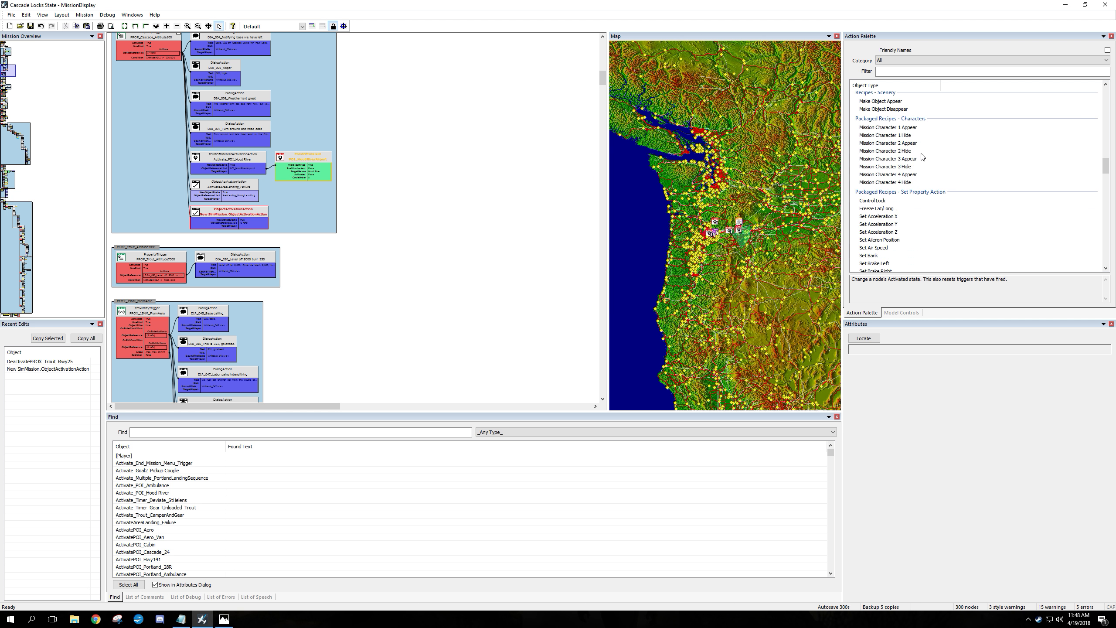
scroll(904, 140, up, 2)
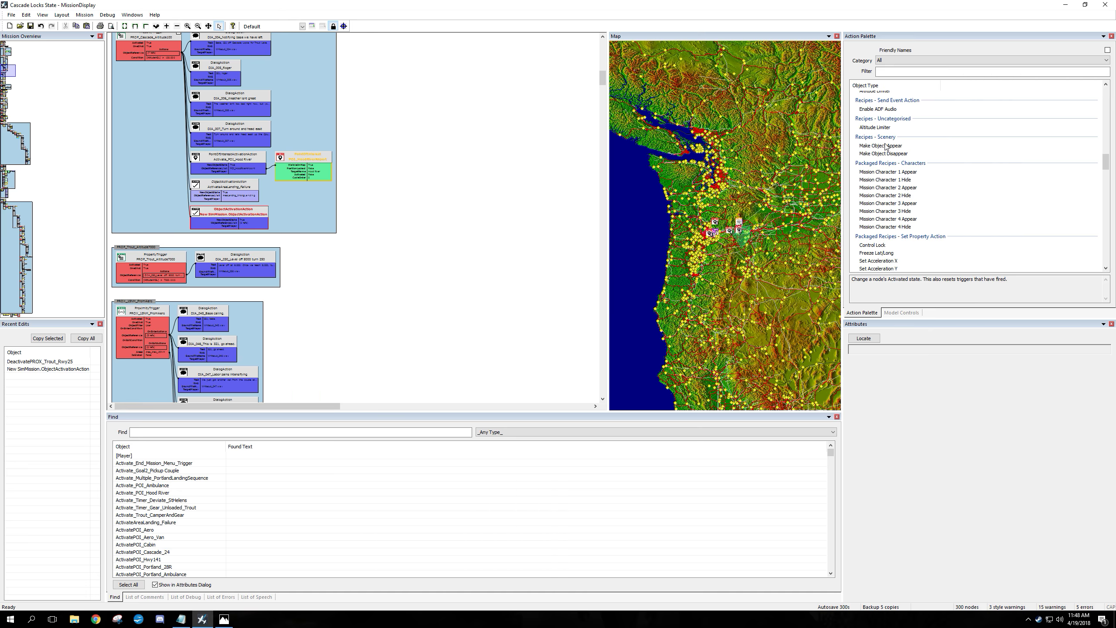
scroll(904, 171, down, 2)
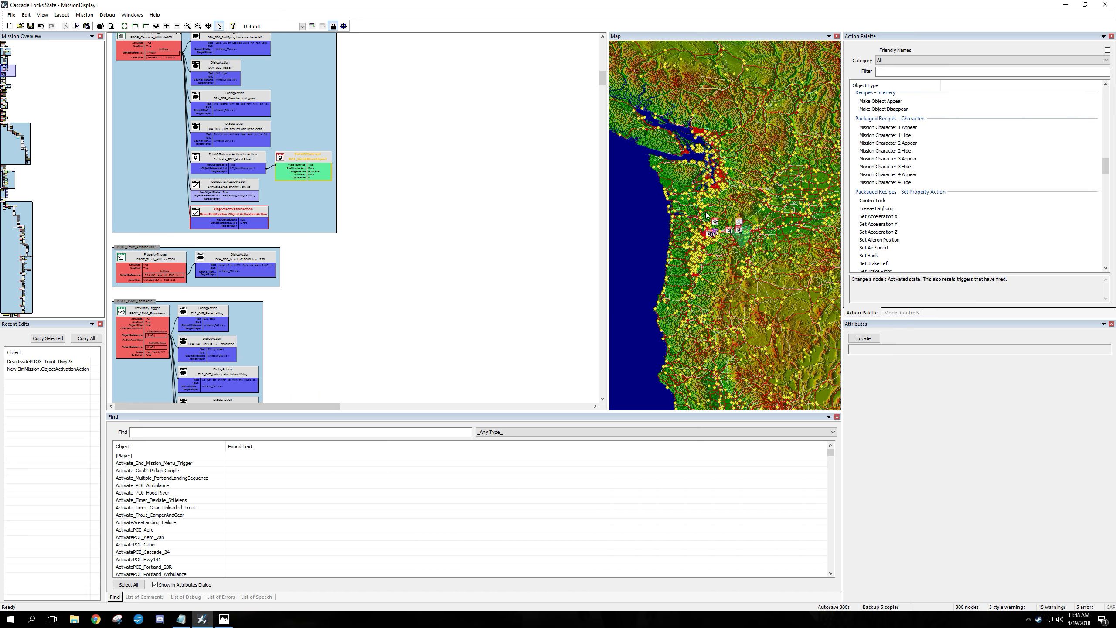
scroll(921, 170, down, 2)
scroll(921, 169, up, 5)
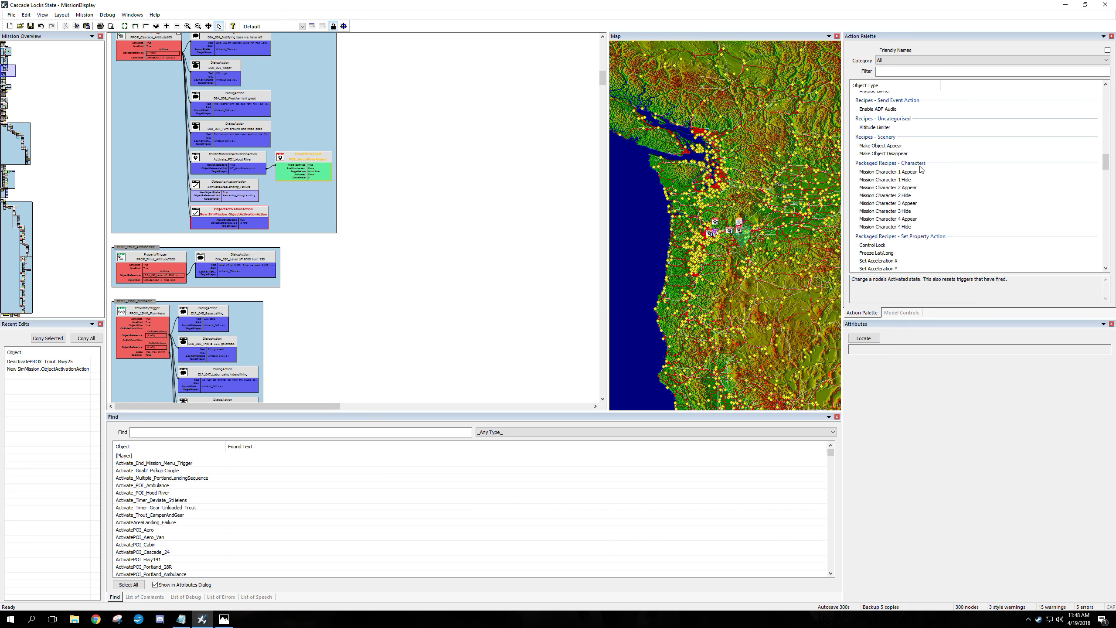
scroll(922, 169, down, 4)
scroll(907, 169, up, 4)
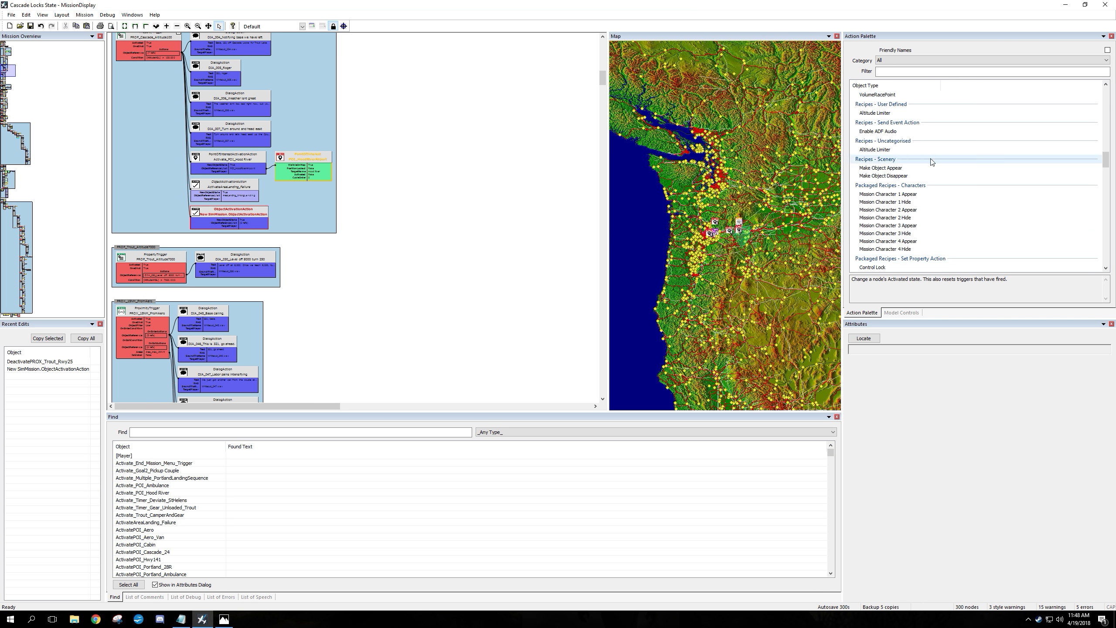
double_click(887, 132)
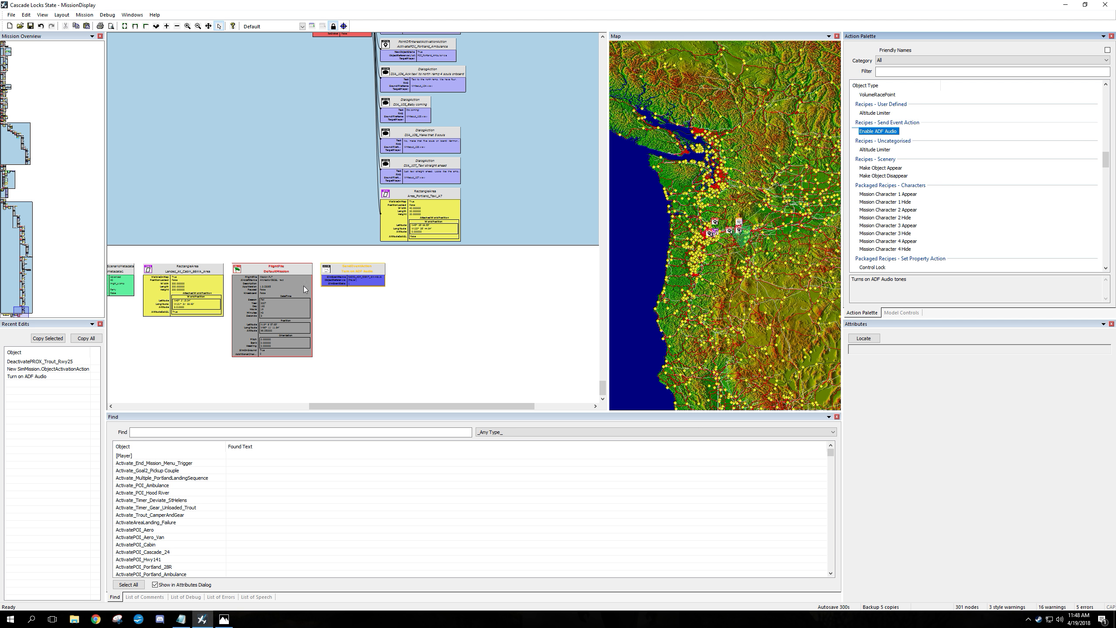
double_click(356, 272)
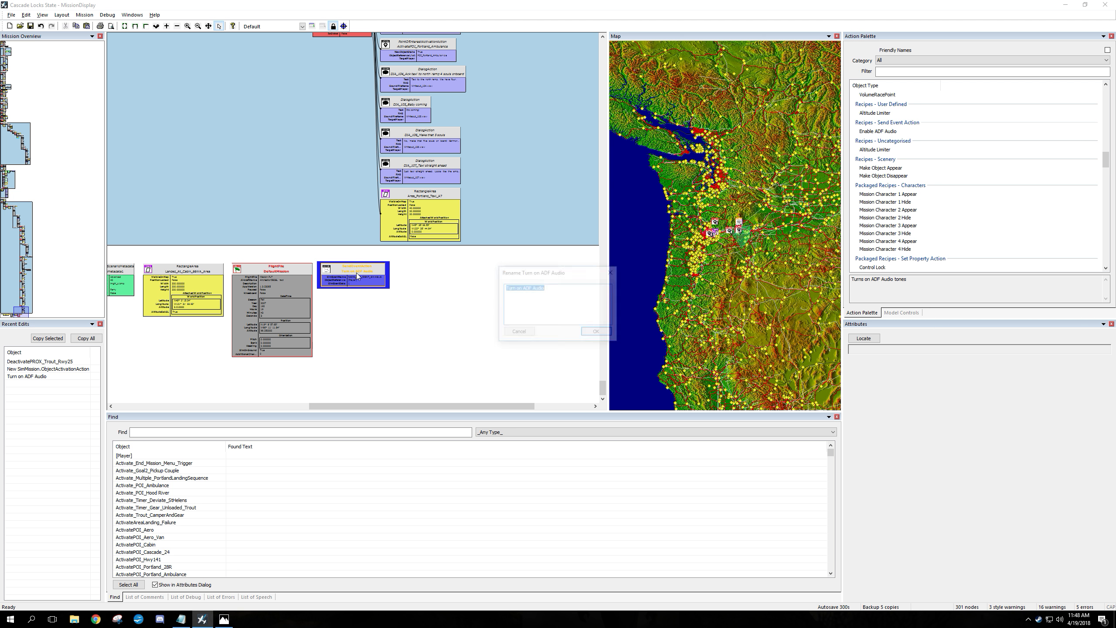
click(526, 333)
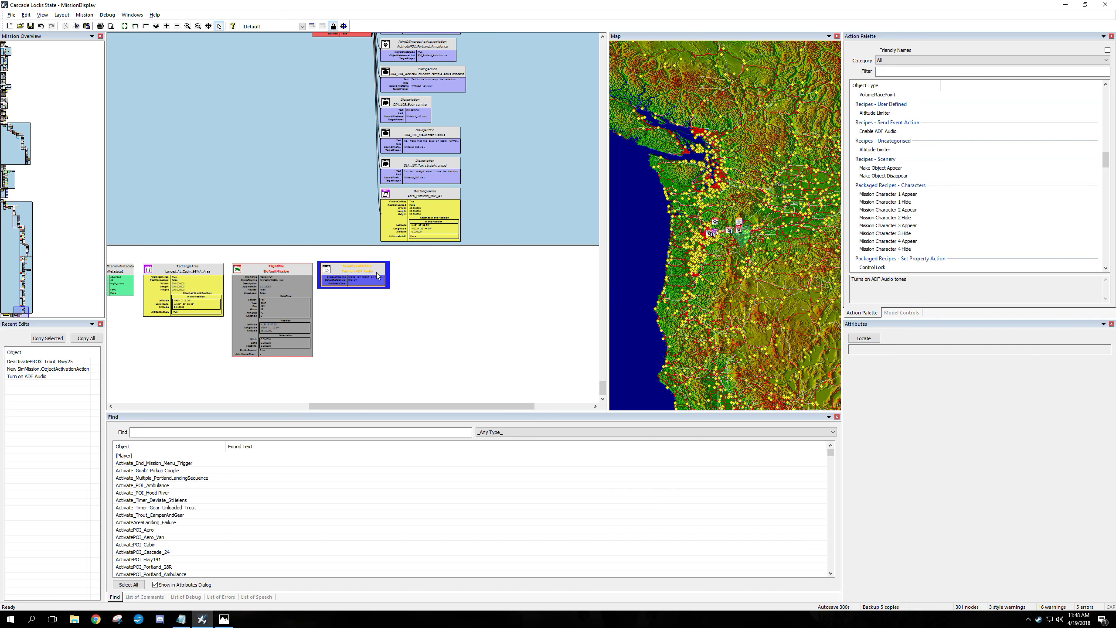
- Look through the packaged recipes, and view the object types by category for Actions, Triggers and Scenery
scroll(912, 212, down, 6)
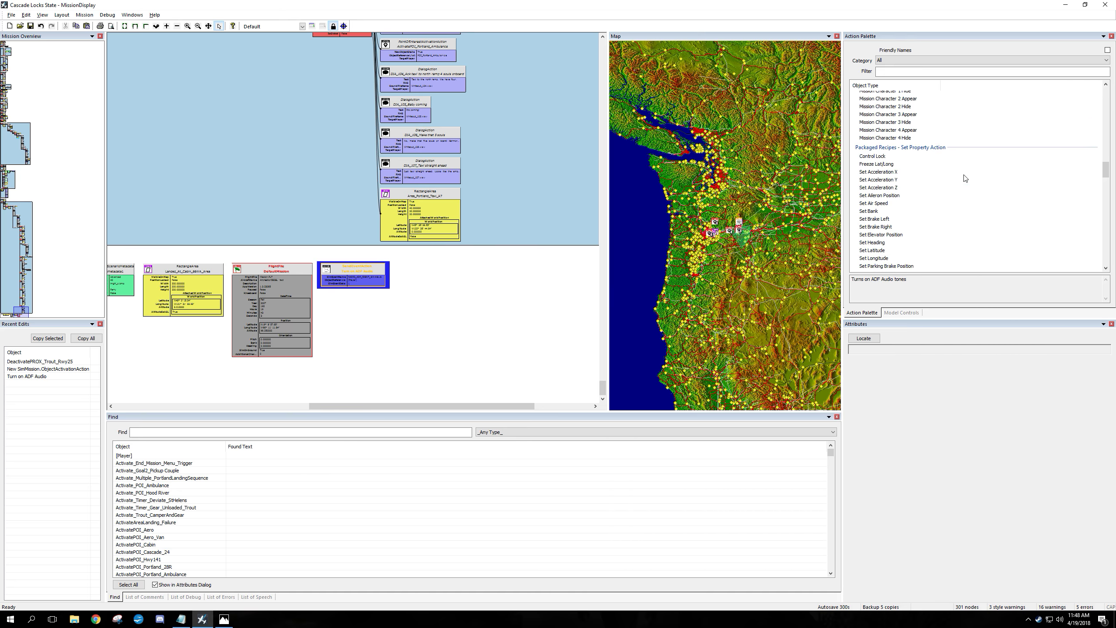
scroll(912, 213, down, 5)
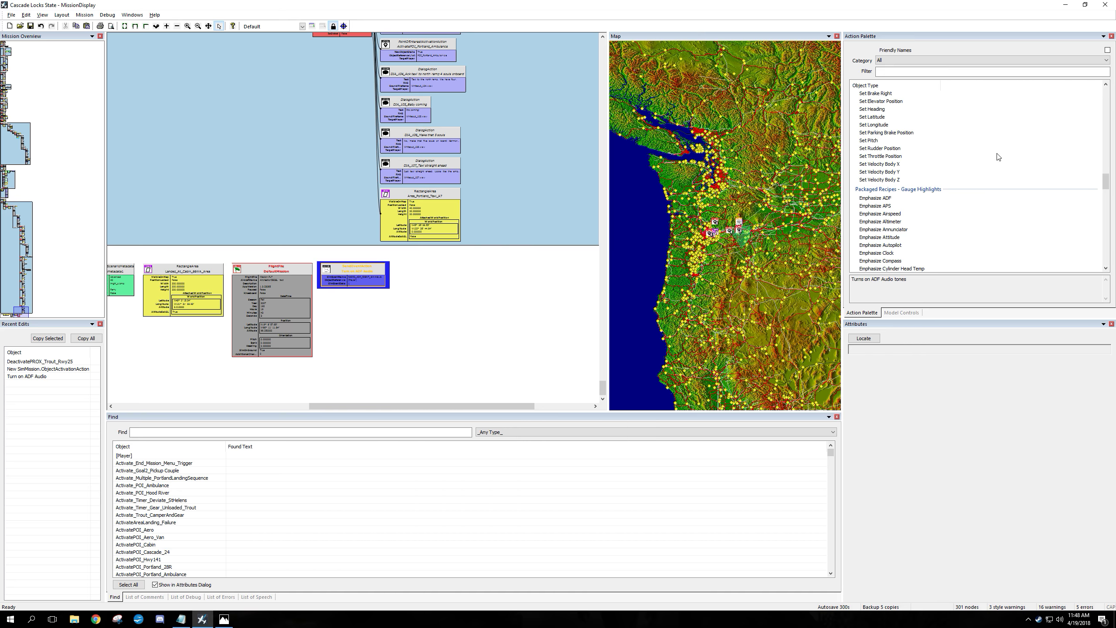
click(989, 60)
click(972, 73)
click(971, 59)
click(970, 79)
click(969, 60)
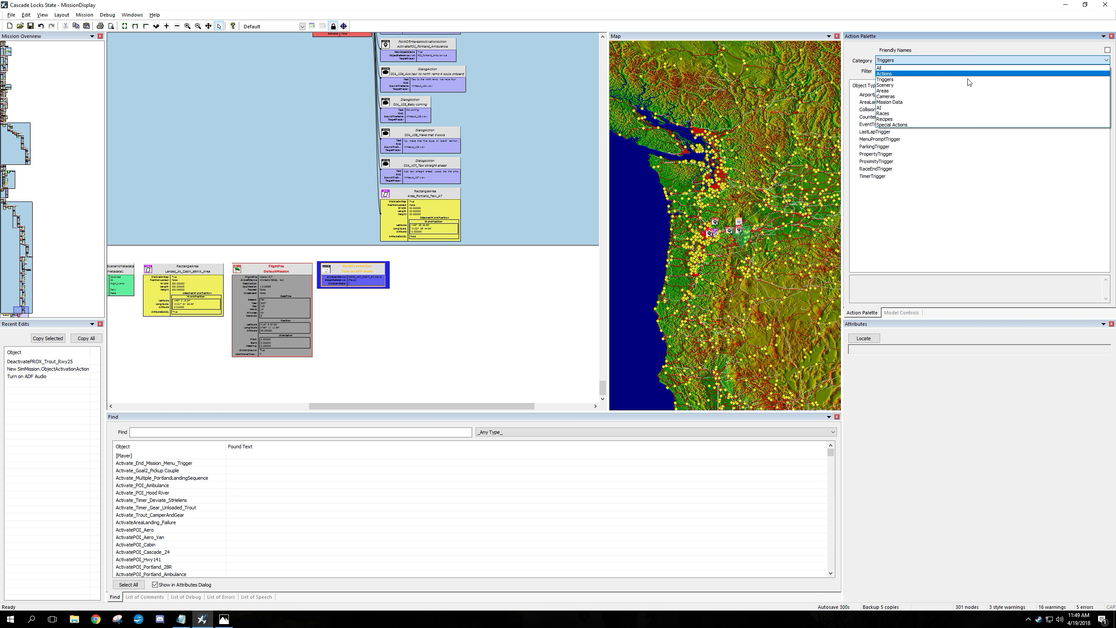
click(966, 86)
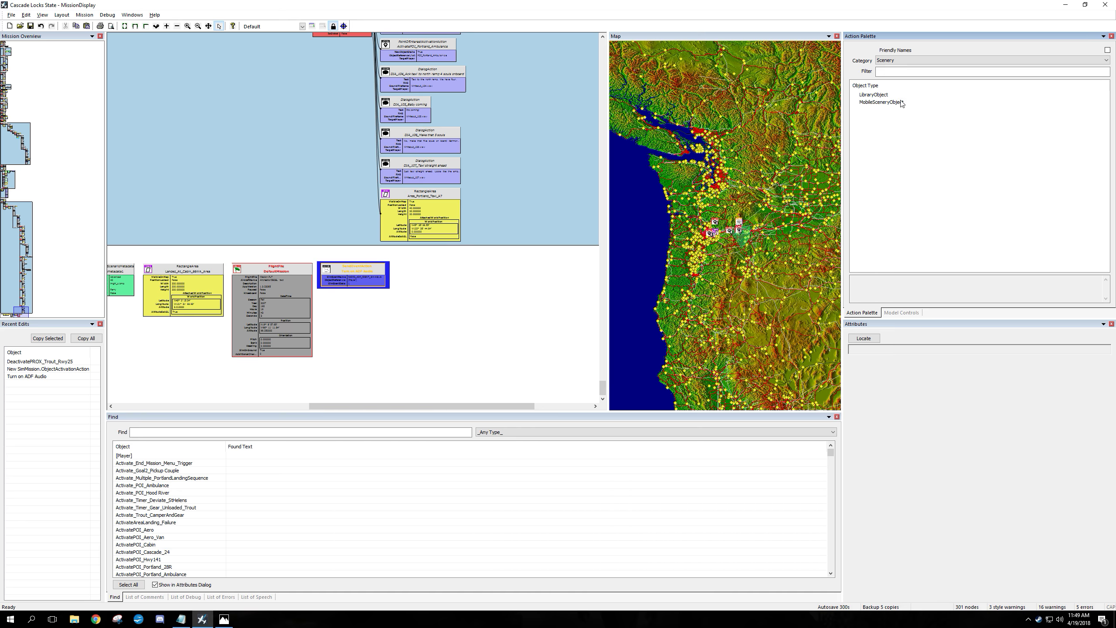
- Compare the object types of all categories with friendly names turned on, and return to the technical names
click(1107, 50)
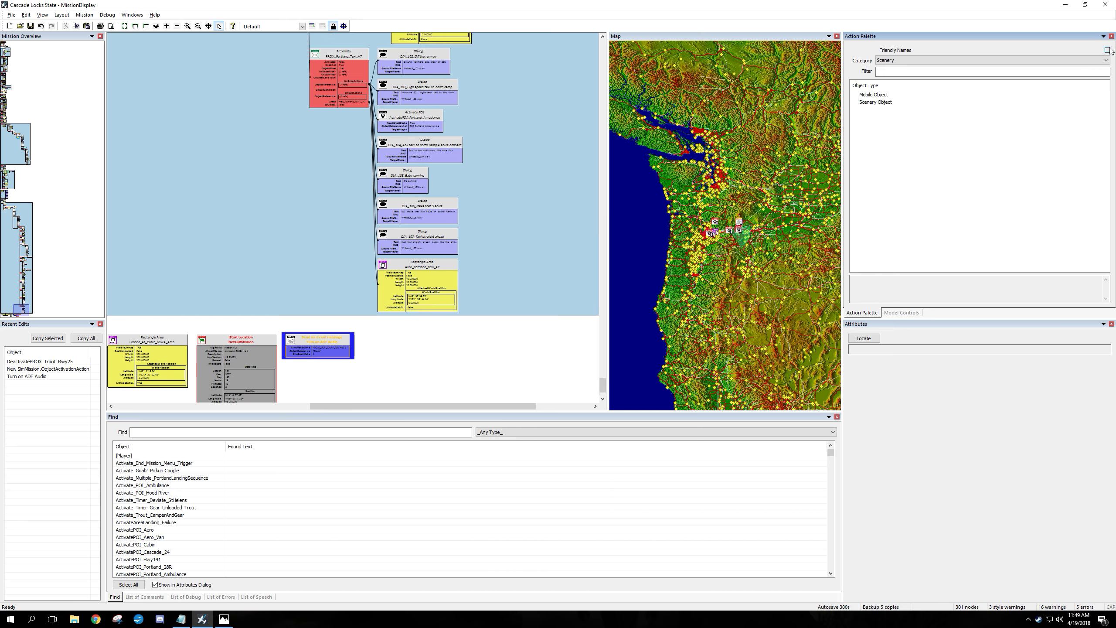
click(948, 60)
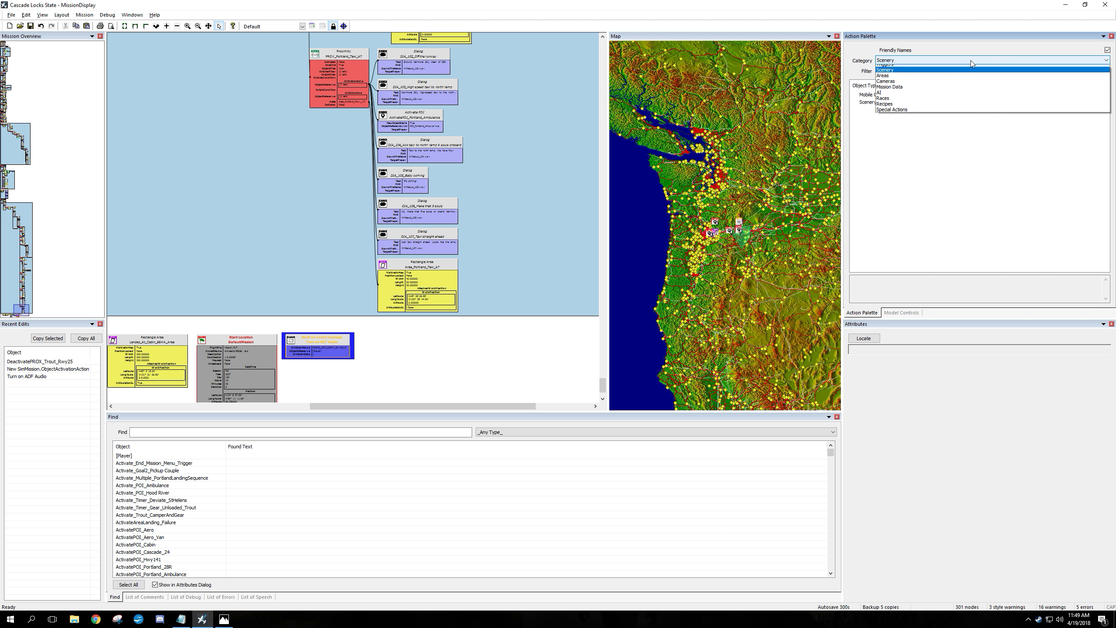
click(880, 67)
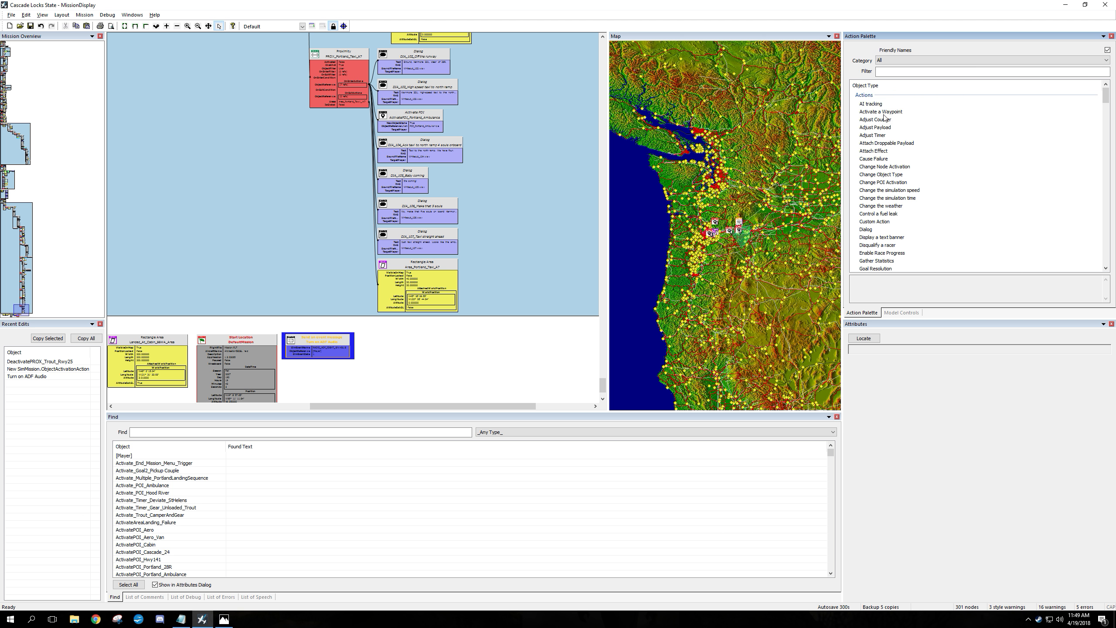
scroll(891, 169, down, 15)
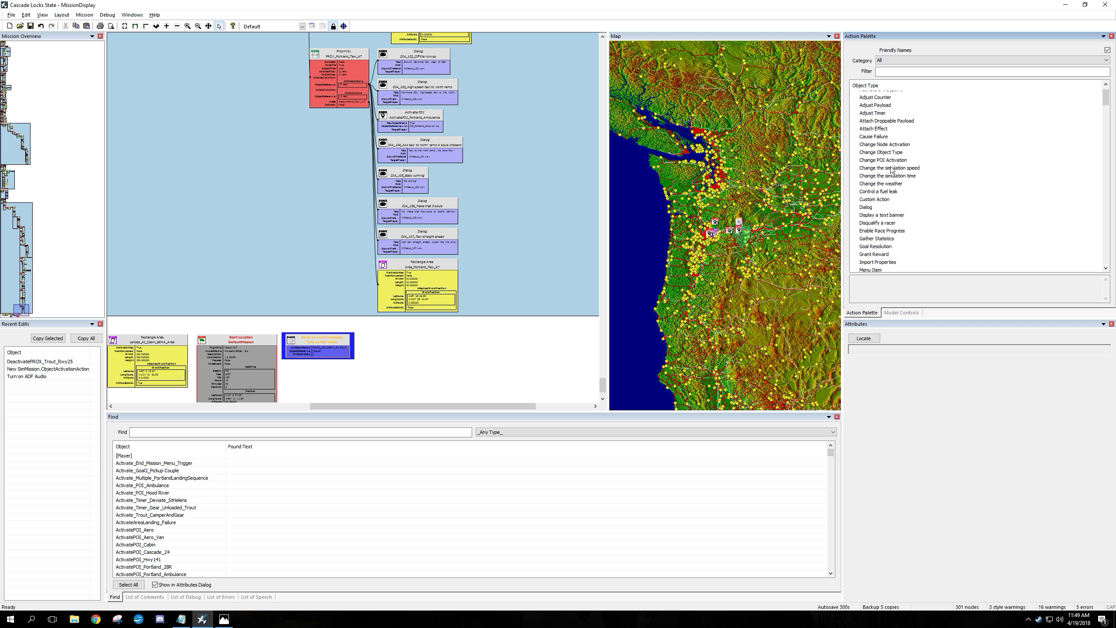
scroll(891, 169, up, 15)
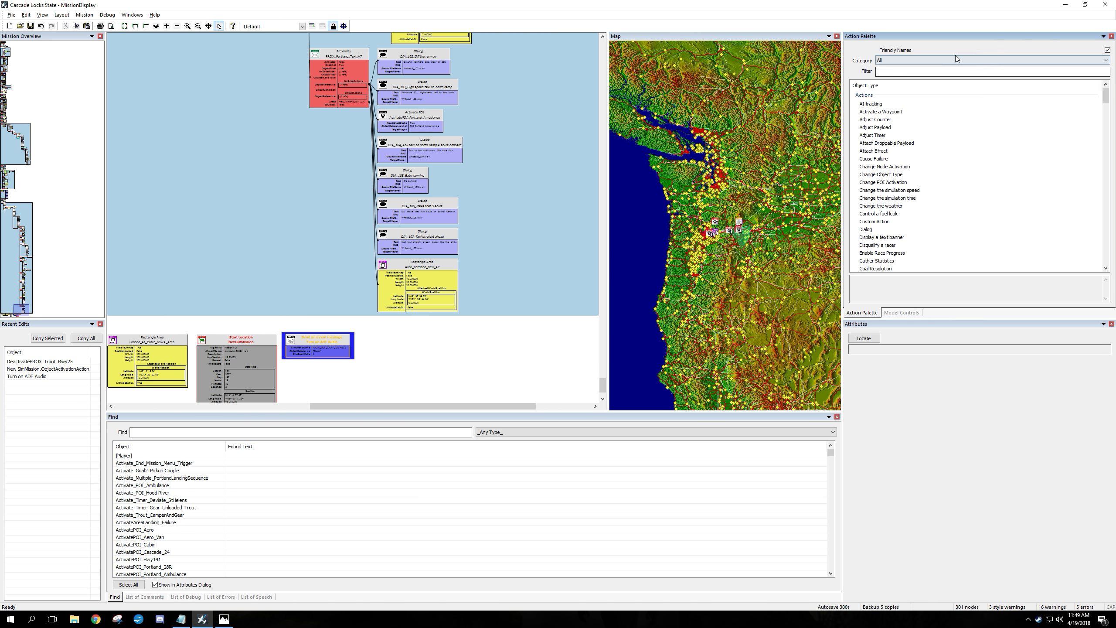
click(1107, 50)
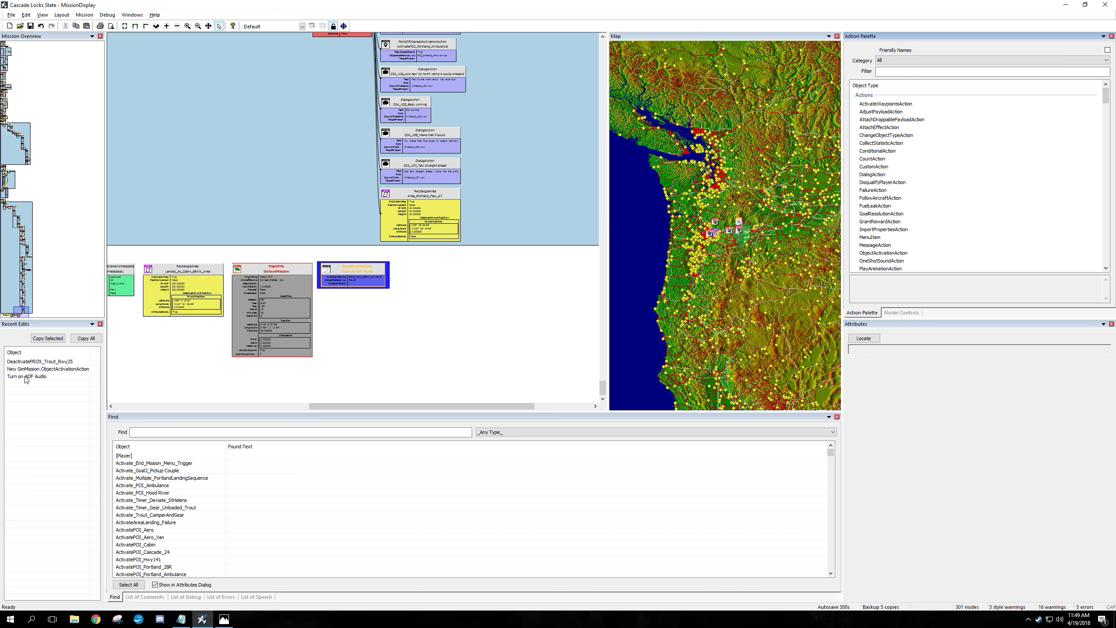
- Look at the new ObjectActivationAction and Turn on ADF Audio entries among the recent edits
click(48, 370)
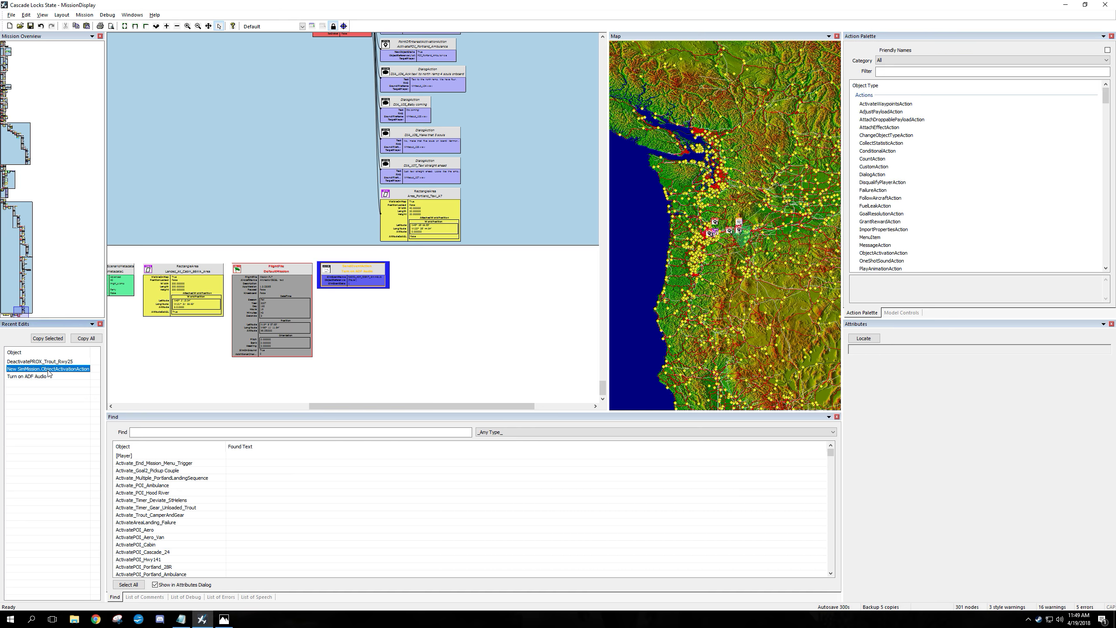
click(34, 376)
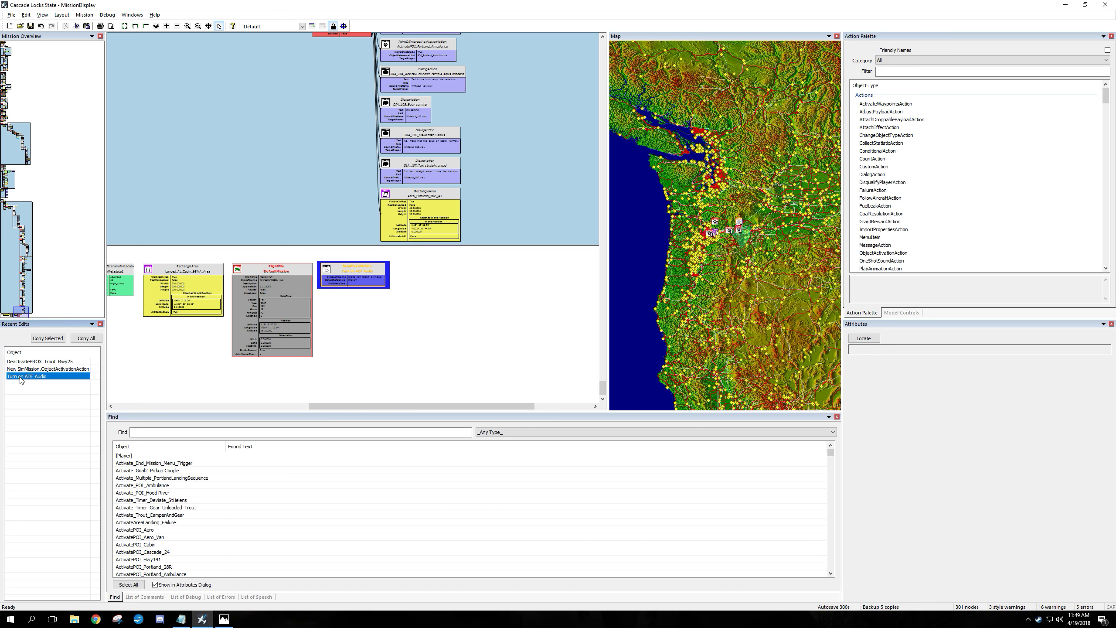
click(25, 370)
click(25, 376)
click(25, 369)
click(25, 376)
click(26, 370)
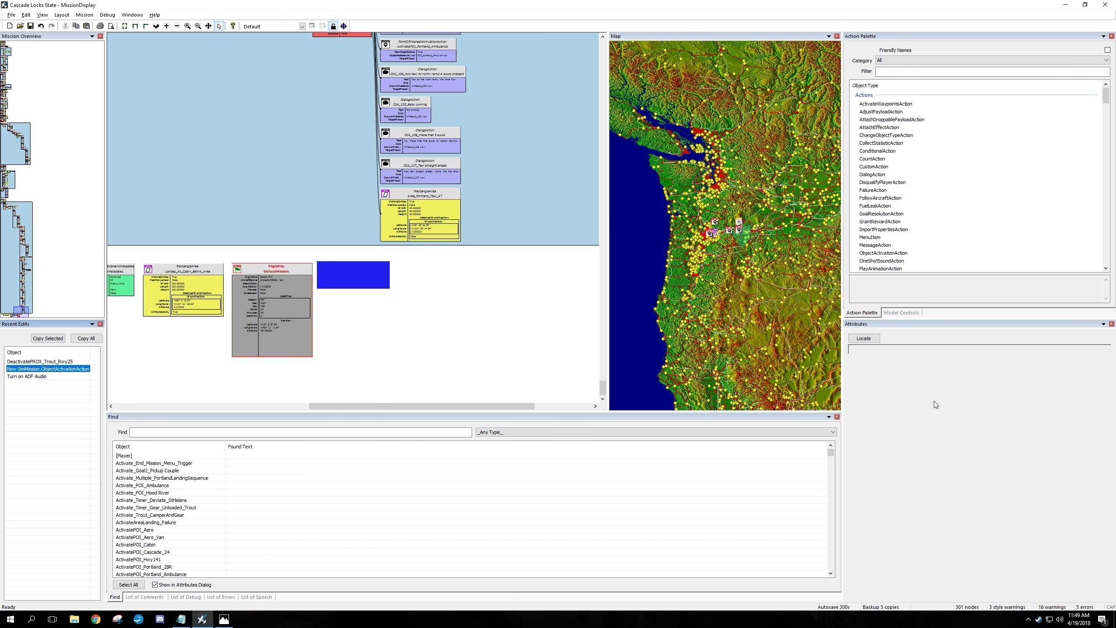
- Examine the attributes of the PROX_Portland_Taxi_A2 proximity trigger, including its One Shot option
scroll(521, 241, up, 5)
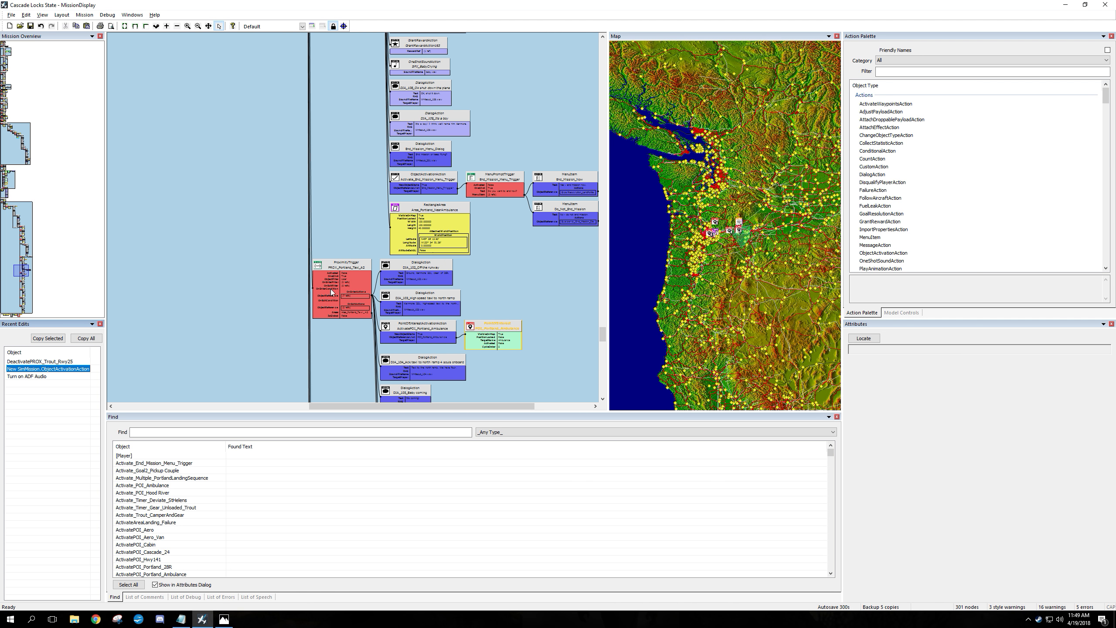
click(330, 289)
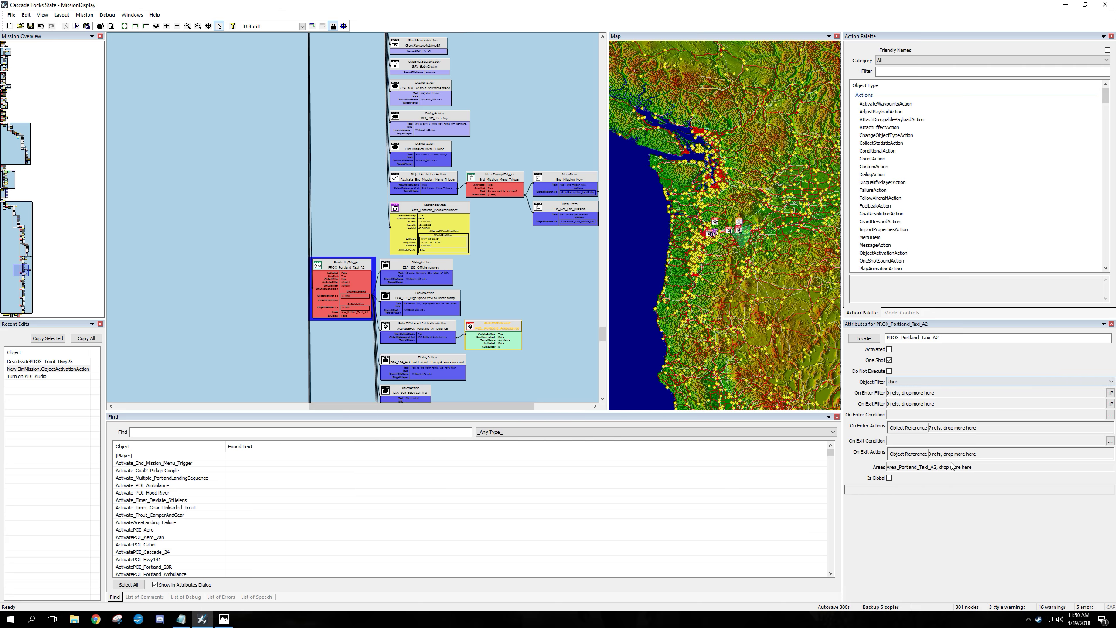
click(889, 360)
scroll(359, 288, up, 1)
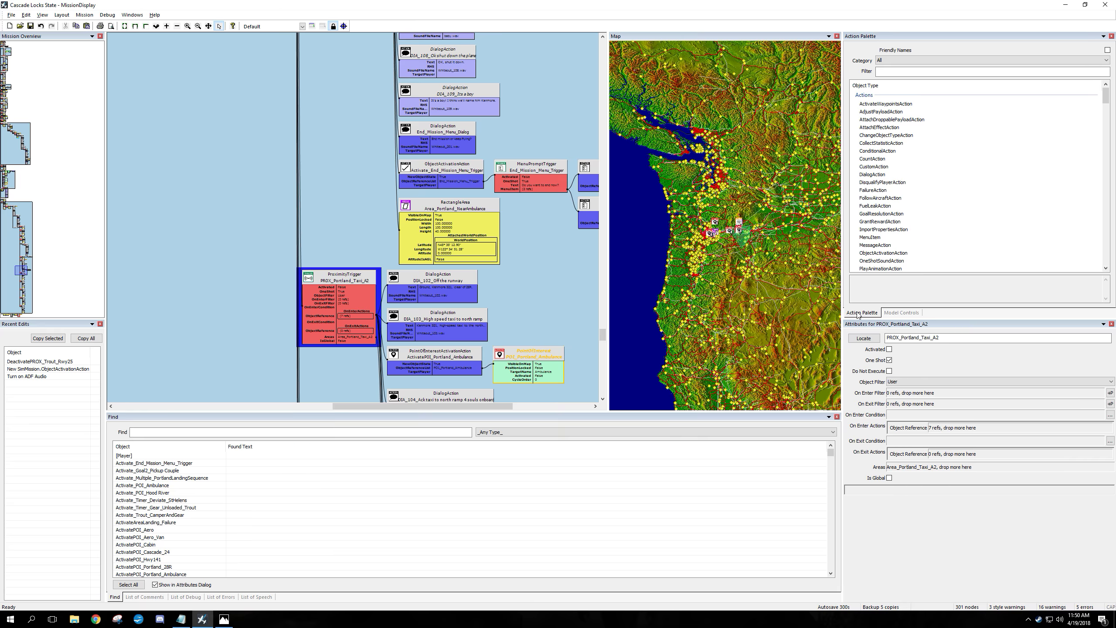
- View the model controls and try the Edit Models option by switching it off and on again
click(903, 313)
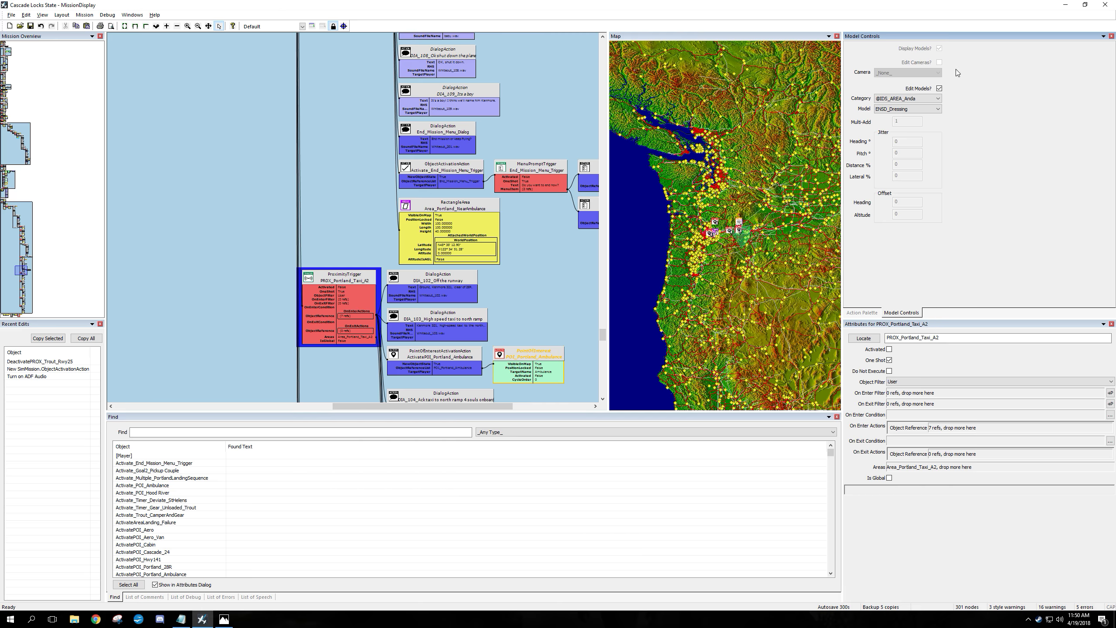
click(938, 89)
click(938, 89)
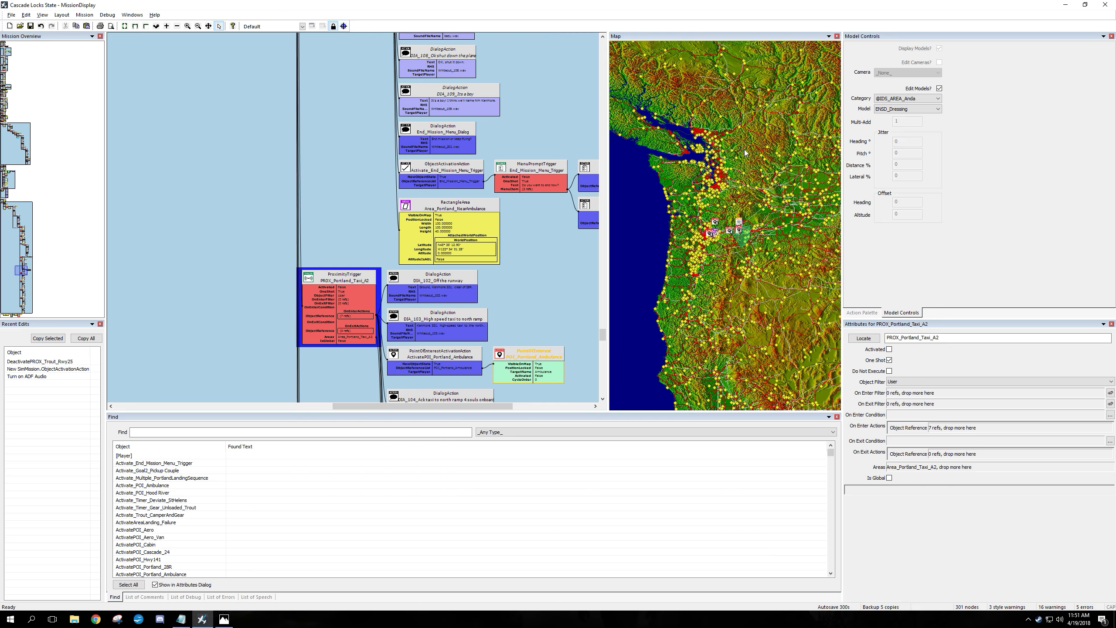
- Inspect the Area_Portland_NearAmbulance rectangle area's attributes and map location, and bring up the list of speech
click(465, 231)
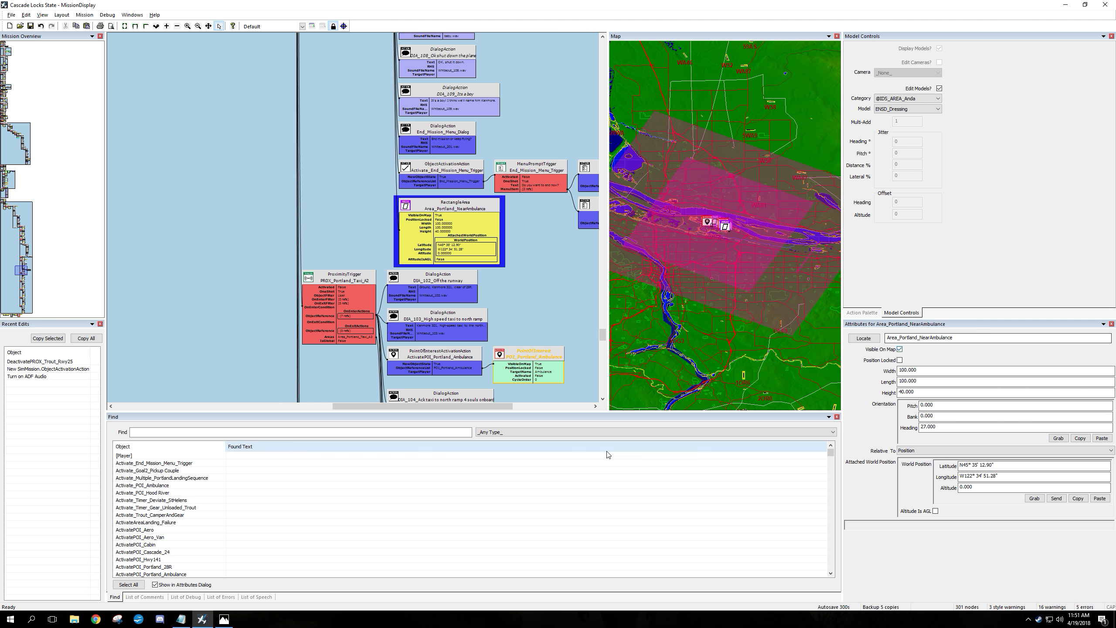
click(257, 597)
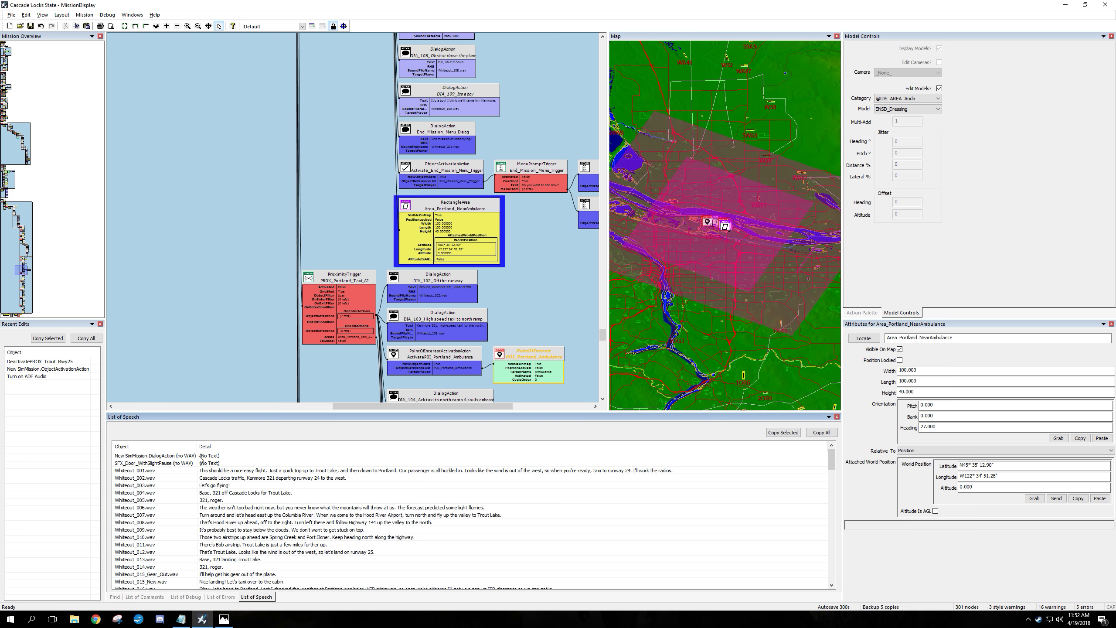
- Locate the Whiteout_001.wav speech entry's dialog action in the diagram and view its attributes
click(152, 471)
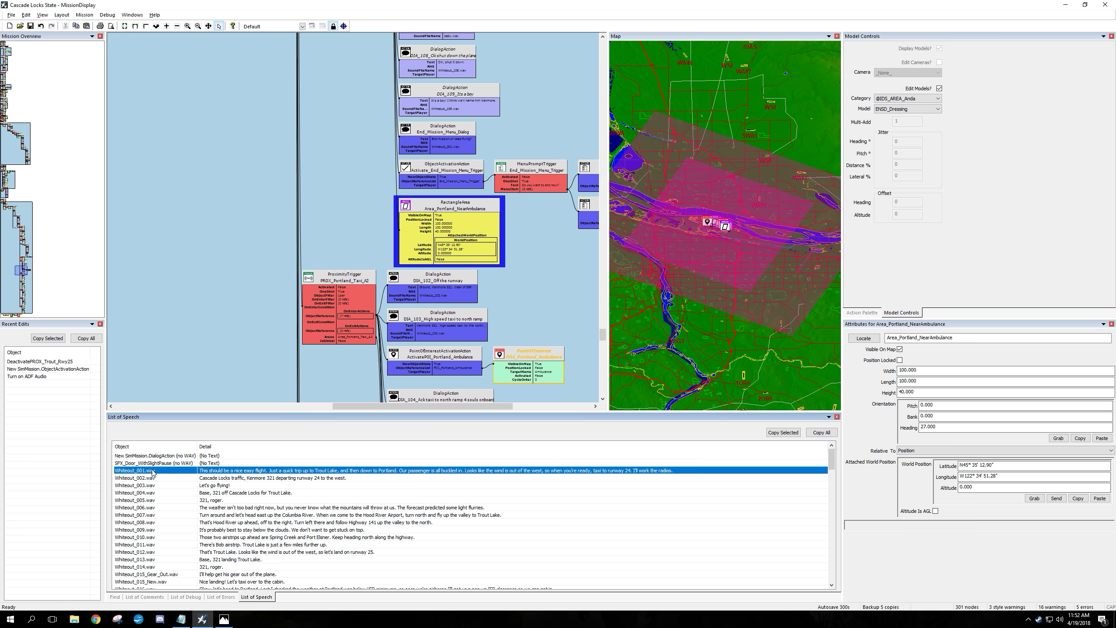
double_click(193, 470)
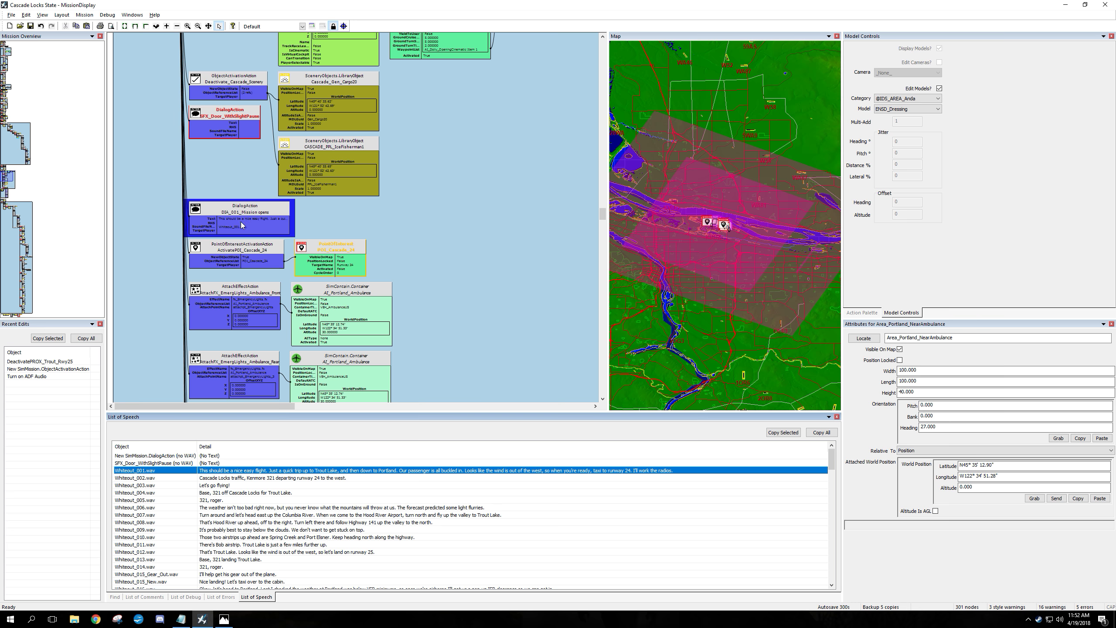
scroll(241, 225, up, 4)
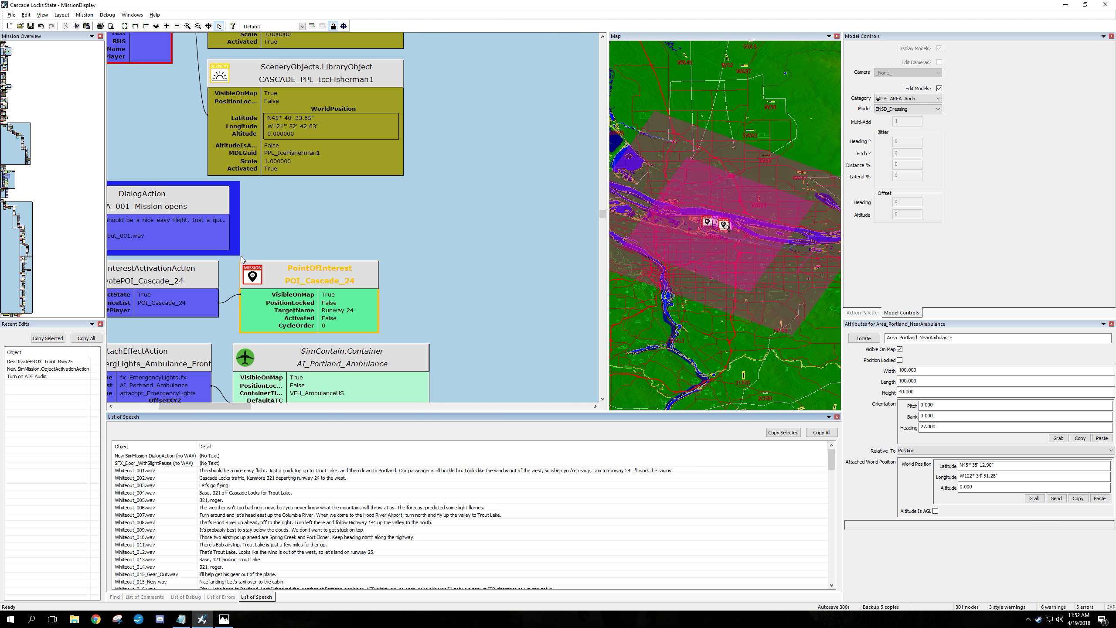
drag(200, 406, 157, 406)
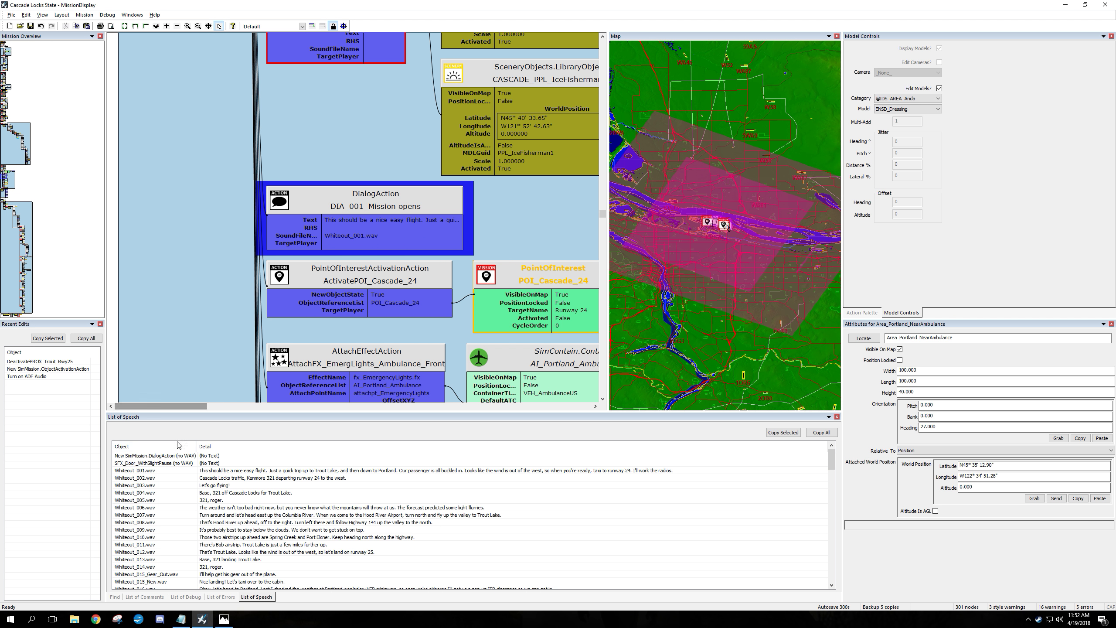
click(361, 246)
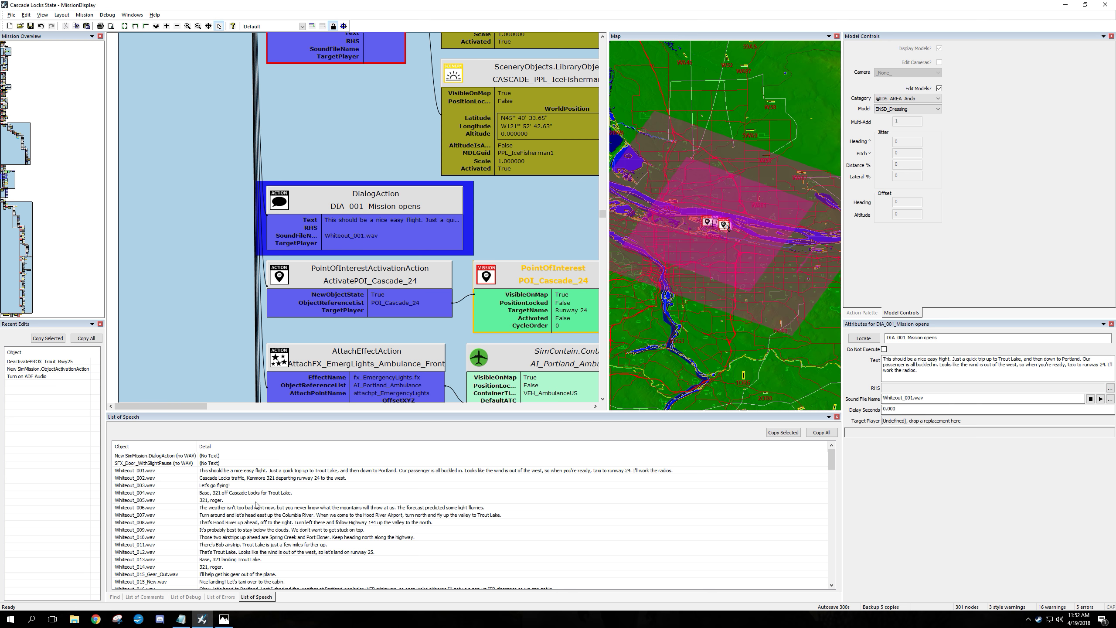
- Copy the Whiteout_004.wav, Whiteout_007.wav and Whiteout_012.wav entries together from the list of speech
click(815, 433)
click(241, 492)
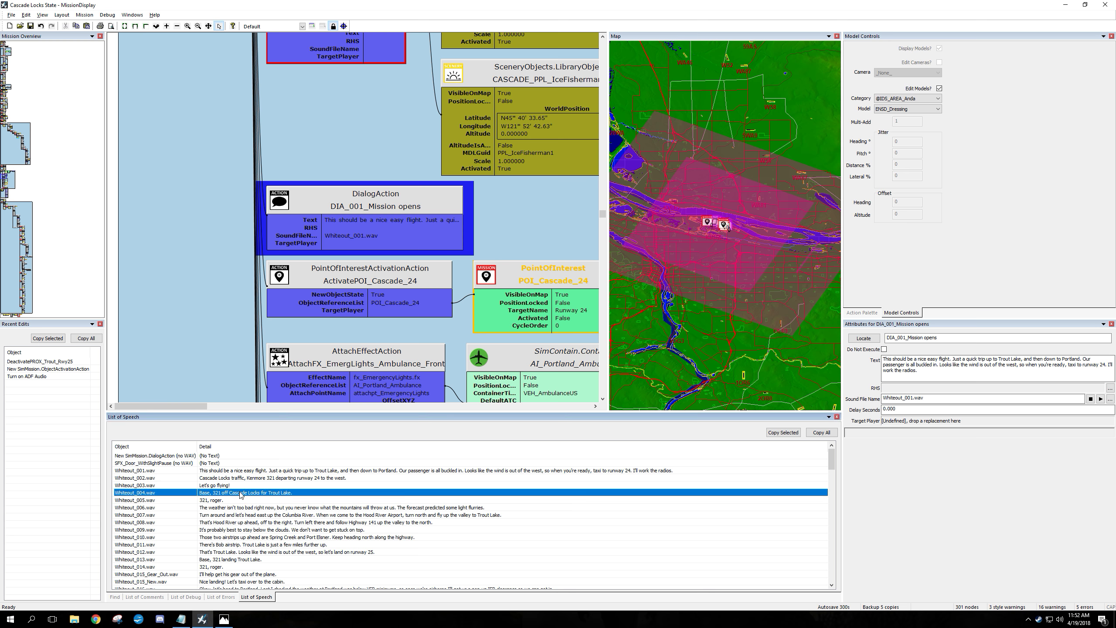
ctrl+click(237, 515)
ctrl+click(233, 552)
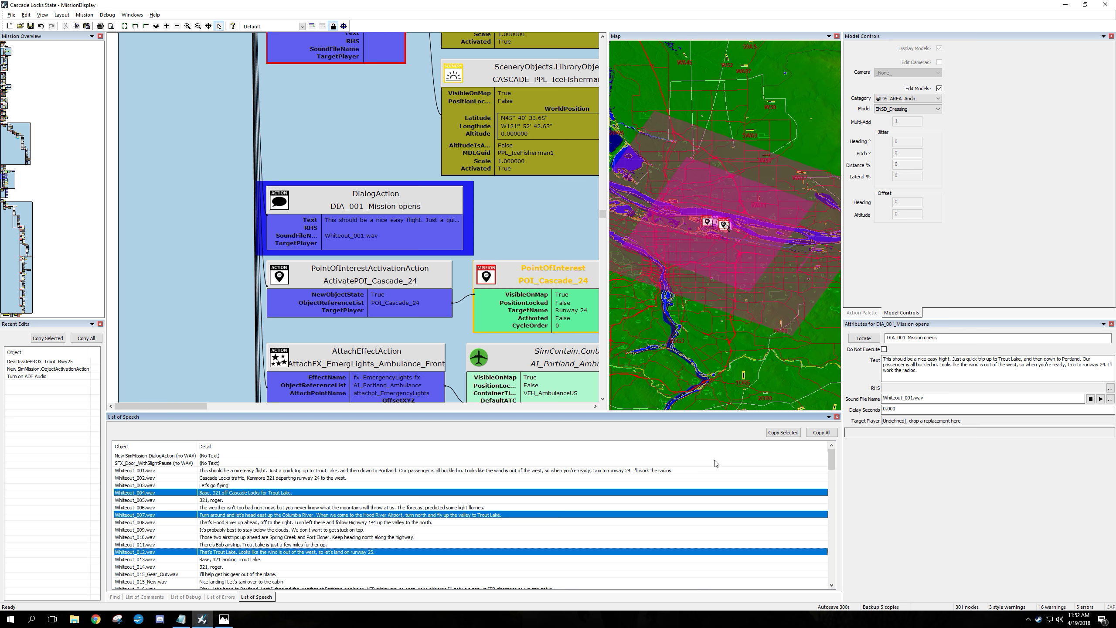
click(793, 434)
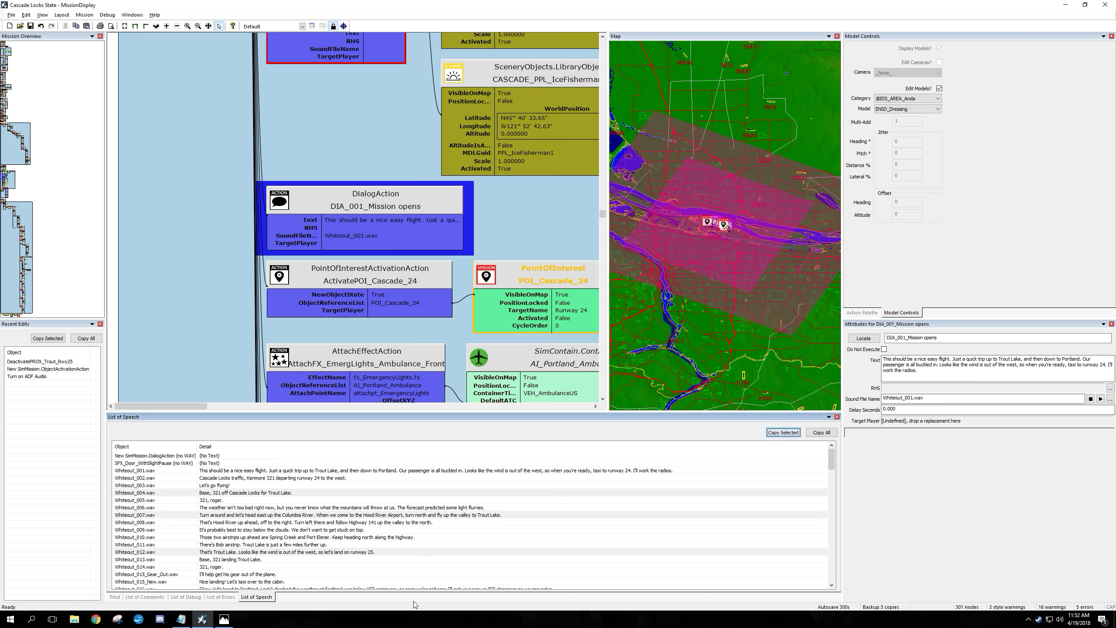
- Open a blank Notepad document and paste the copied speech entries into it
click(12, 620)
right_click(11, 620)
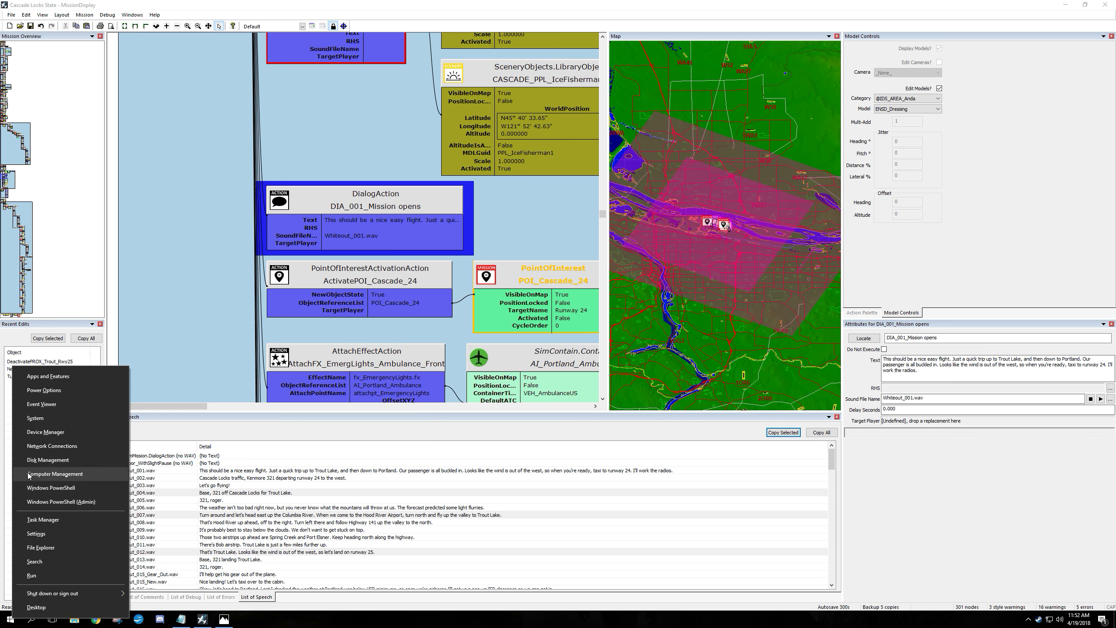
click(5, 622)
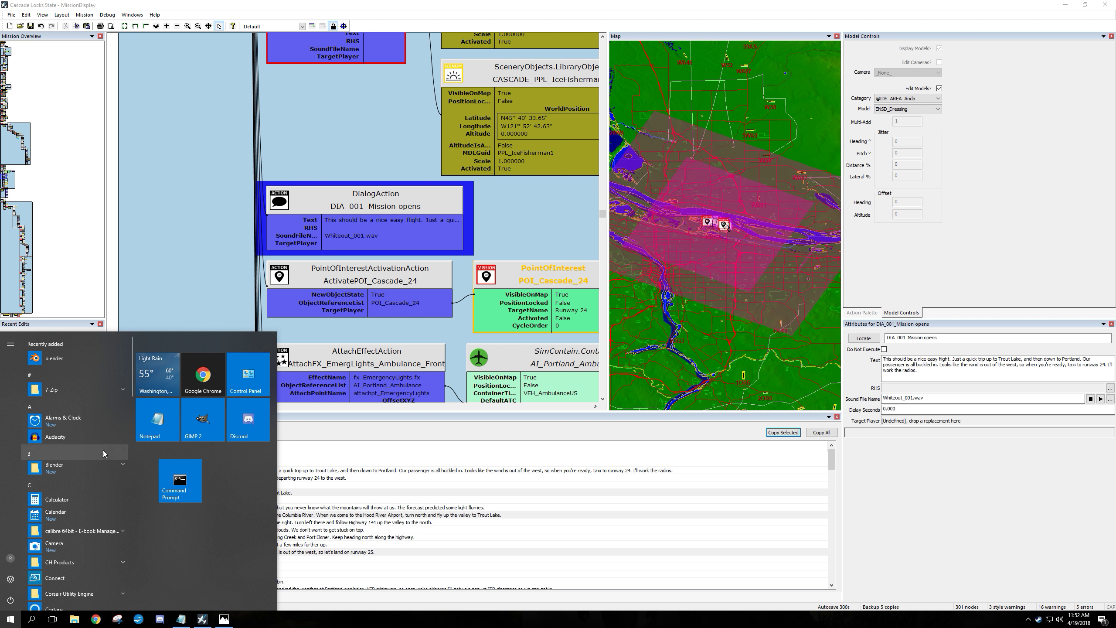
click(155, 433)
right_click(241, 137)
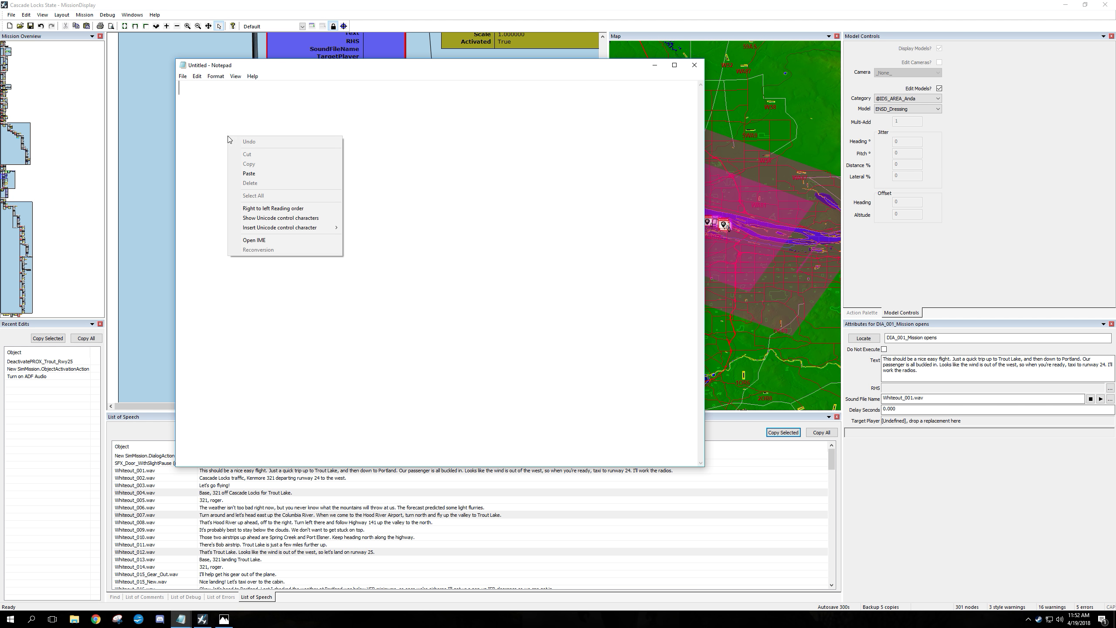
click(259, 174)
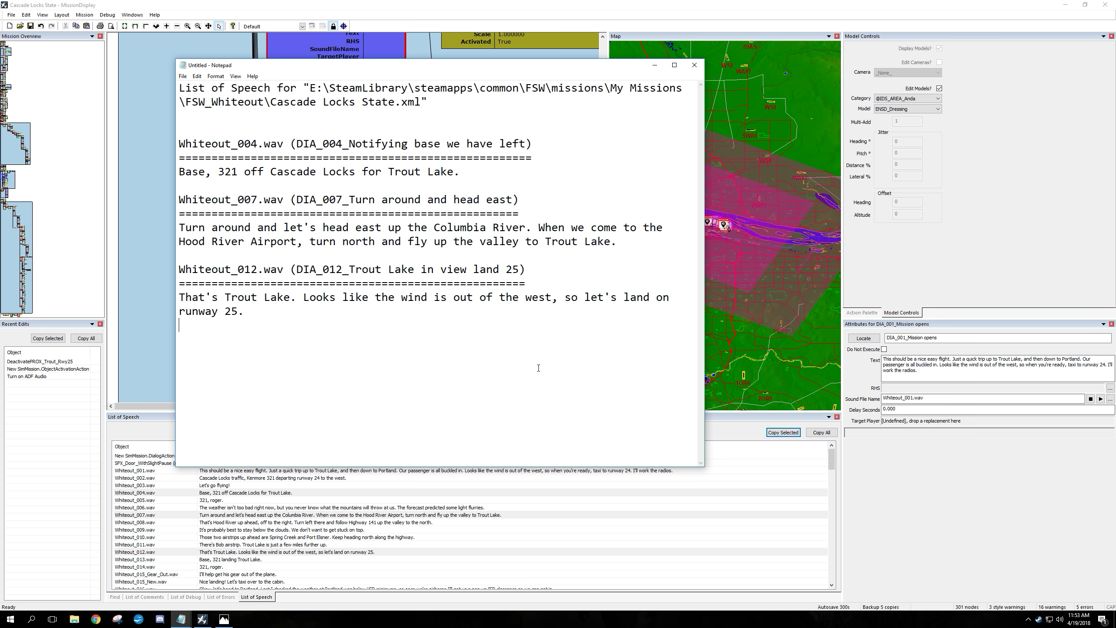
- Return to the MissionDisplay mission editor and bring up the list of errors
click(765, 485)
click(820, 433)
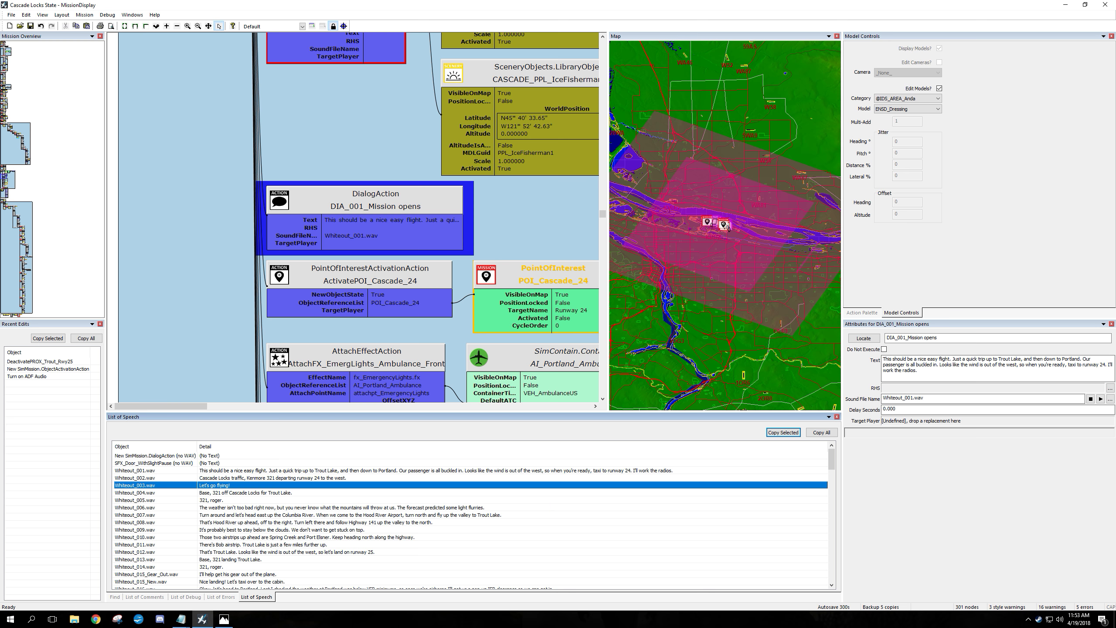
click(216, 599)
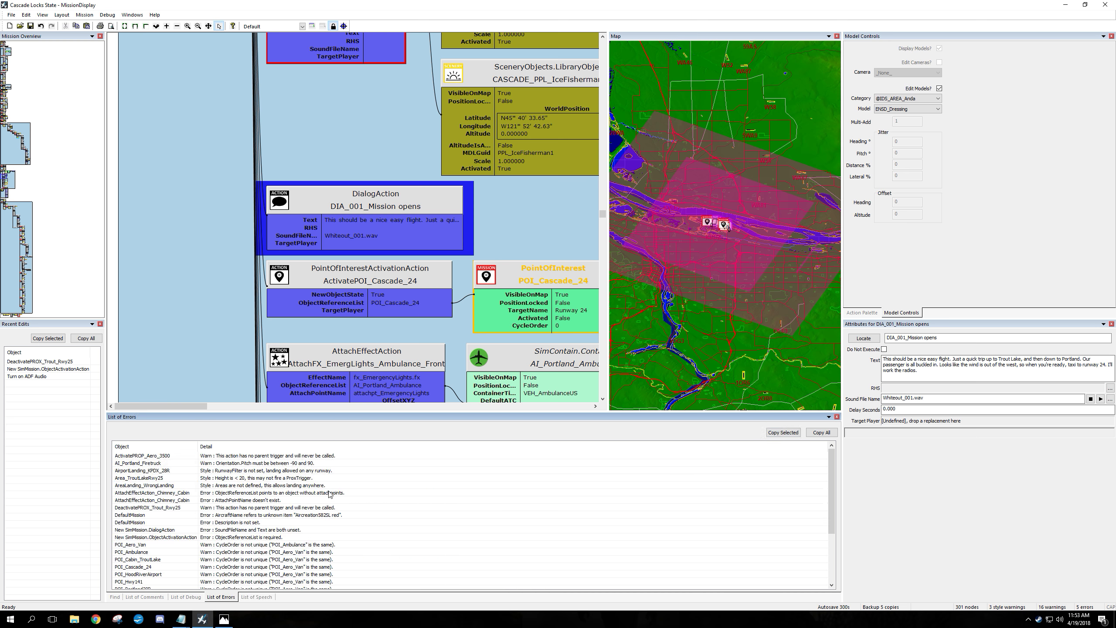